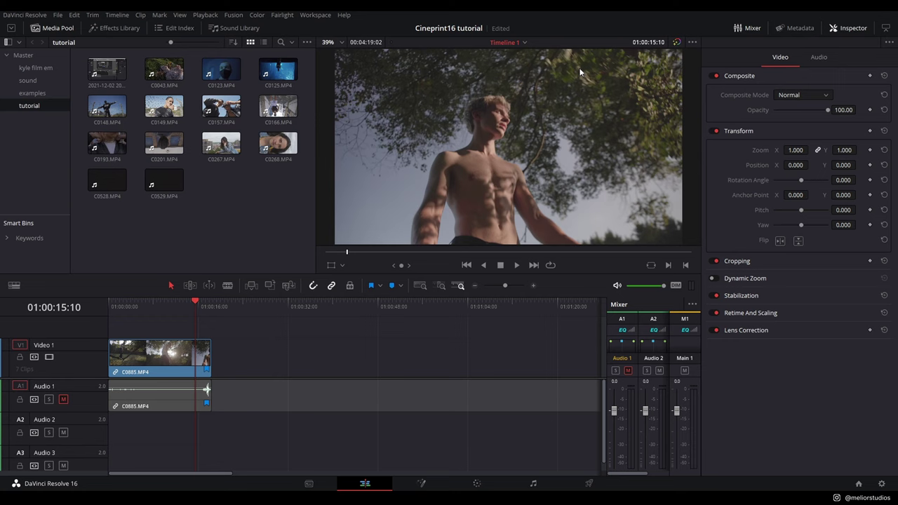
- On the Color page, apply the CinePrint16_FilmEmu still from Gallery PowerGrade 1 to the clip
click(476, 484)
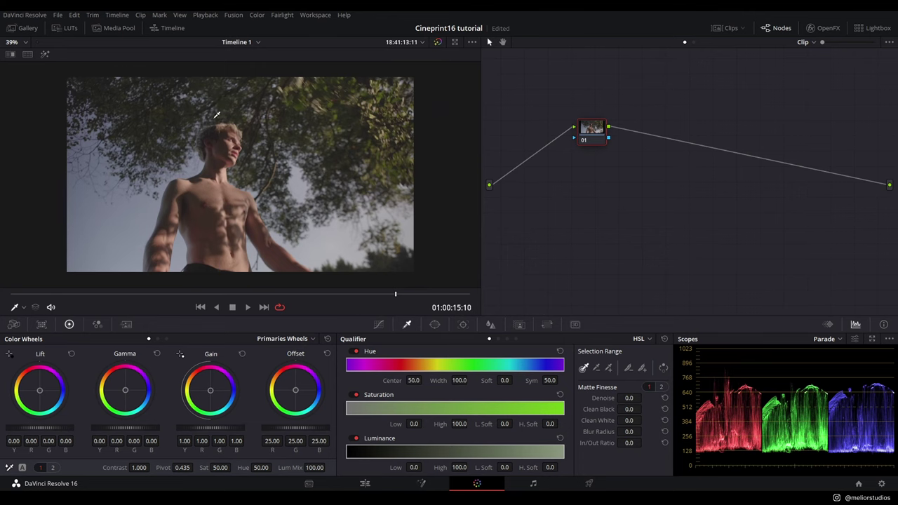
click(25, 28)
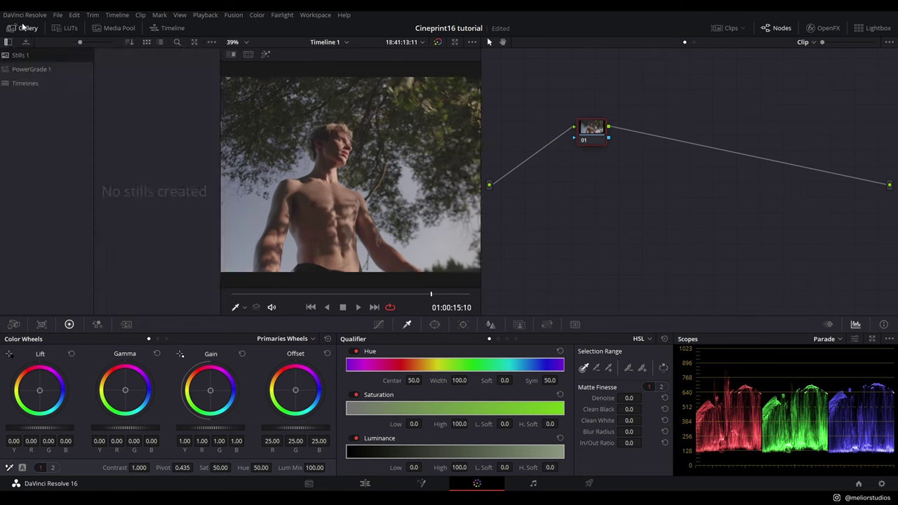
click(36, 70)
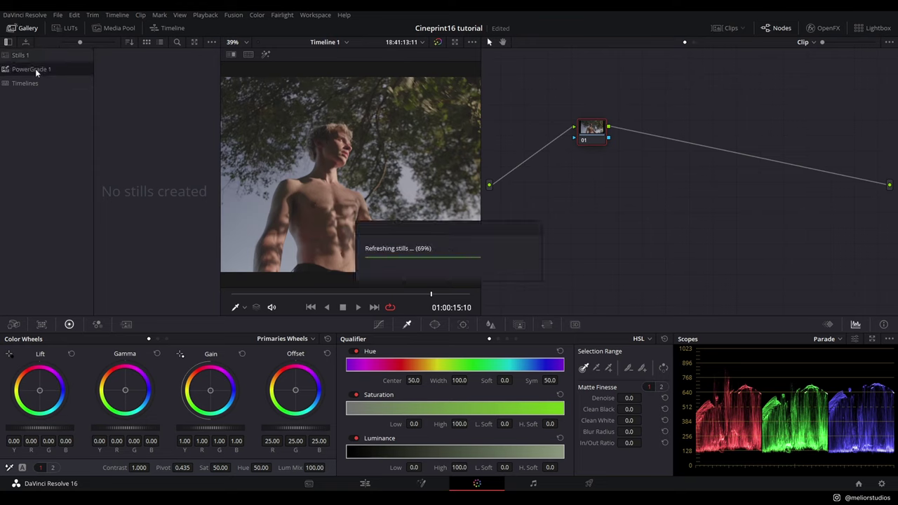
drag(217, 58, 197, 313)
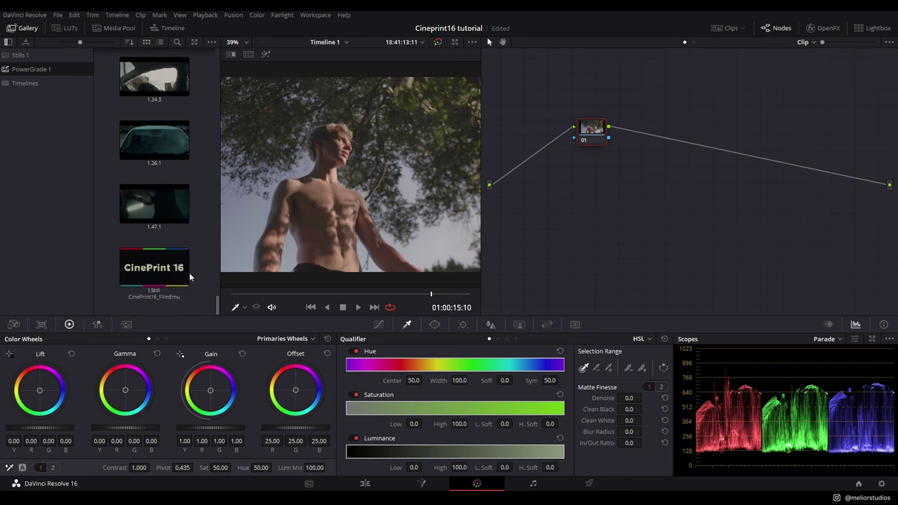
click(158, 272)
middle_click(158, 272)
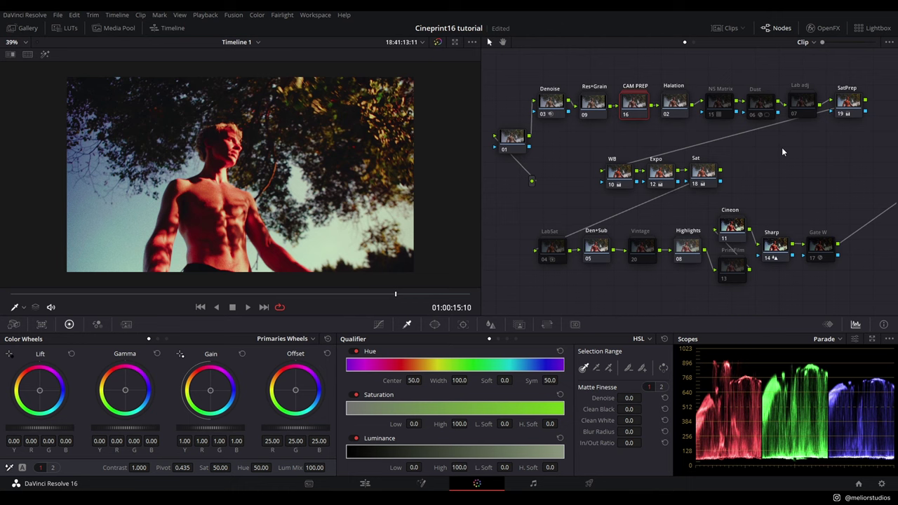
- Open the CAM PREP compound node and show the CST node's color space transform settings
right_click(638, 111)
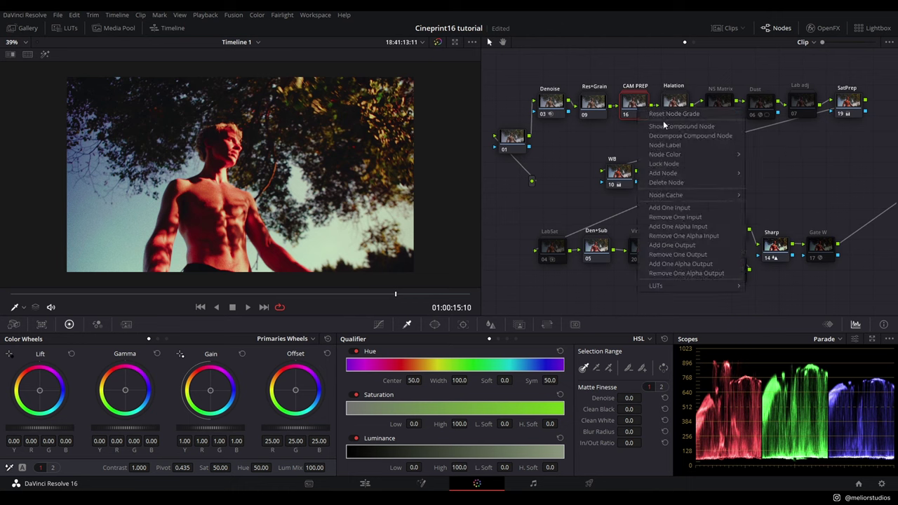
click(662, 122)
drag(683, 130, 656, 131)
click(821, 28)
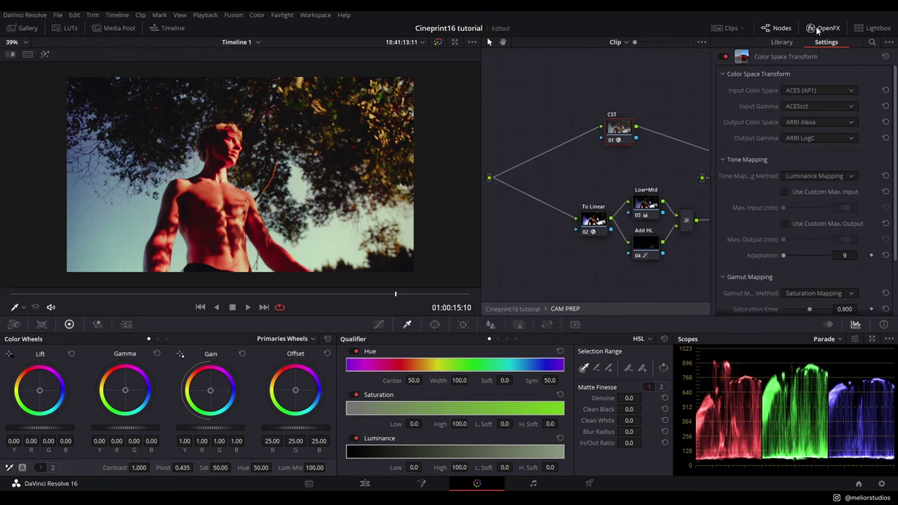
- Set the CST input to Rec.709 color space with Sony S-Log2 gamma
click(819, 92)
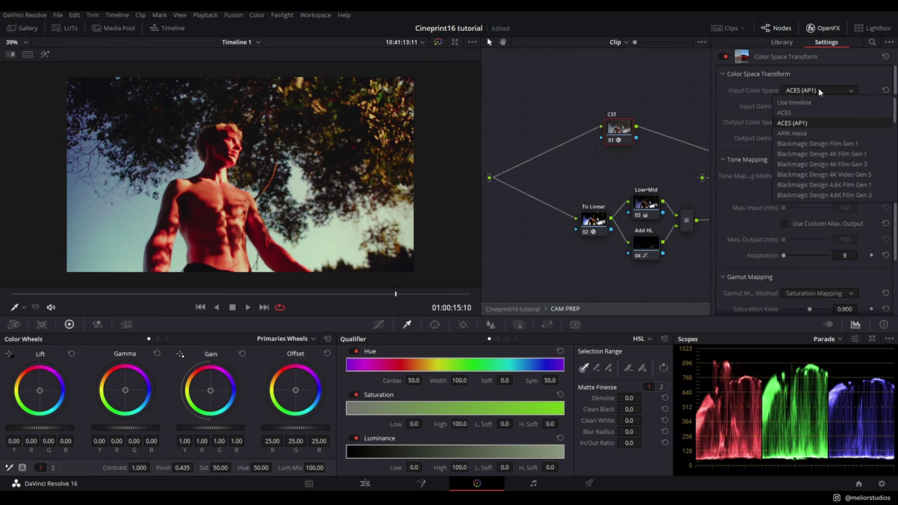
click(818, 92)
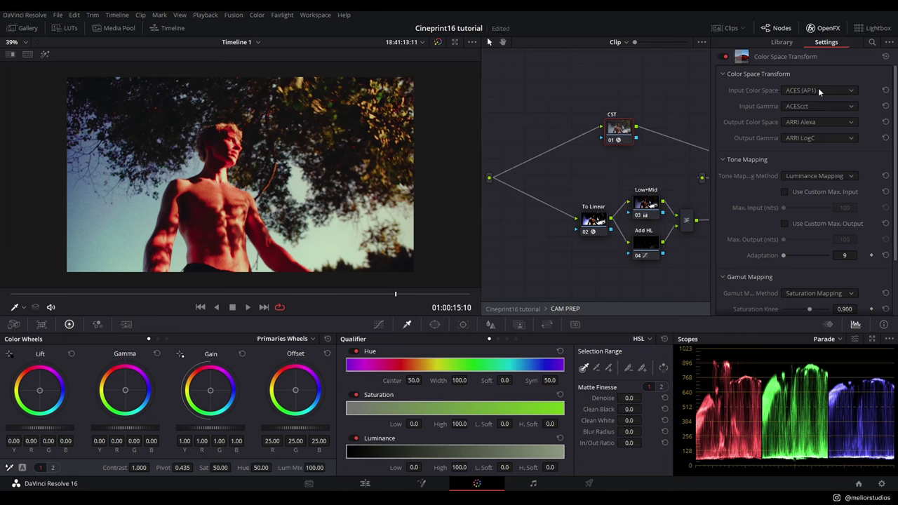
click(818, 90)
scroll(823, 138, down, 15)
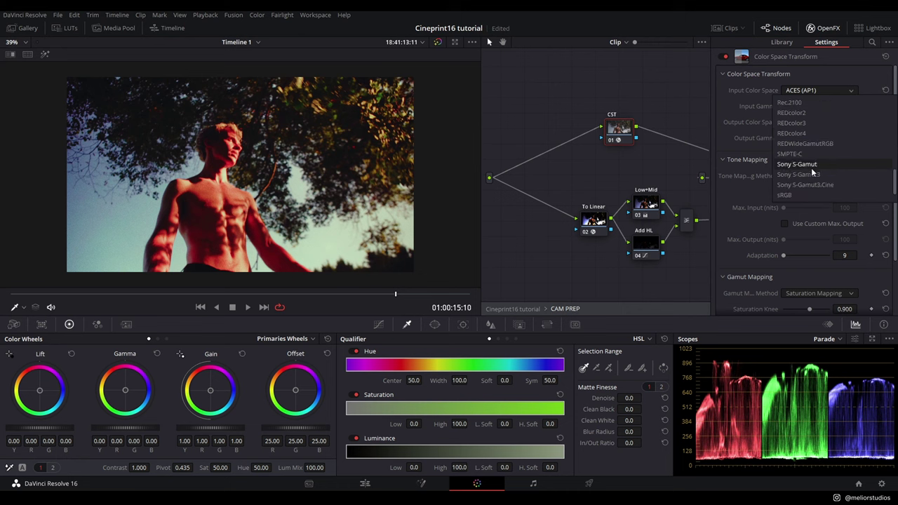
scroll(811, 168, up, 3)
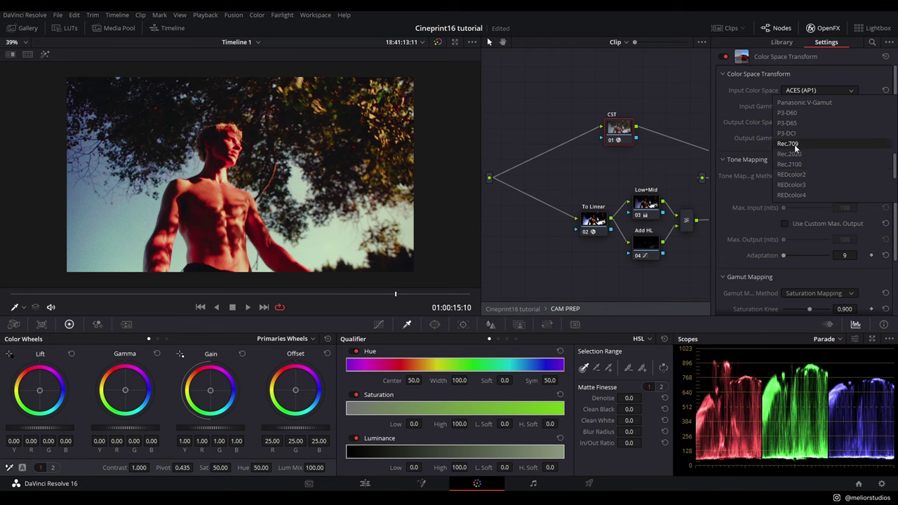
click(795, 145)
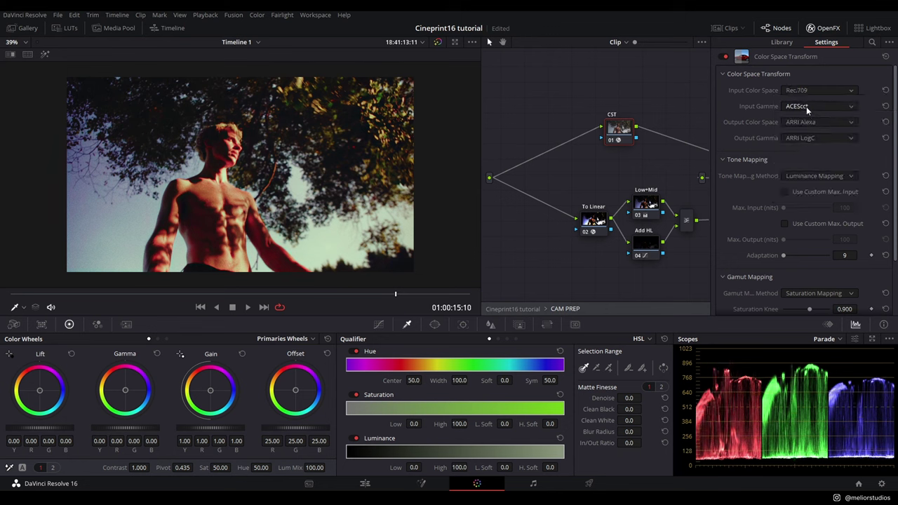
click(806, 106)
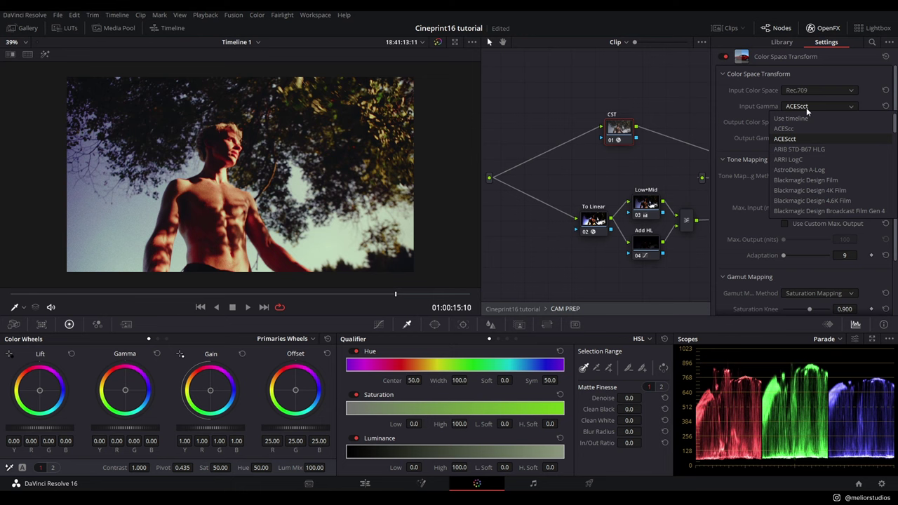
scroll(812, 131, down, 1)
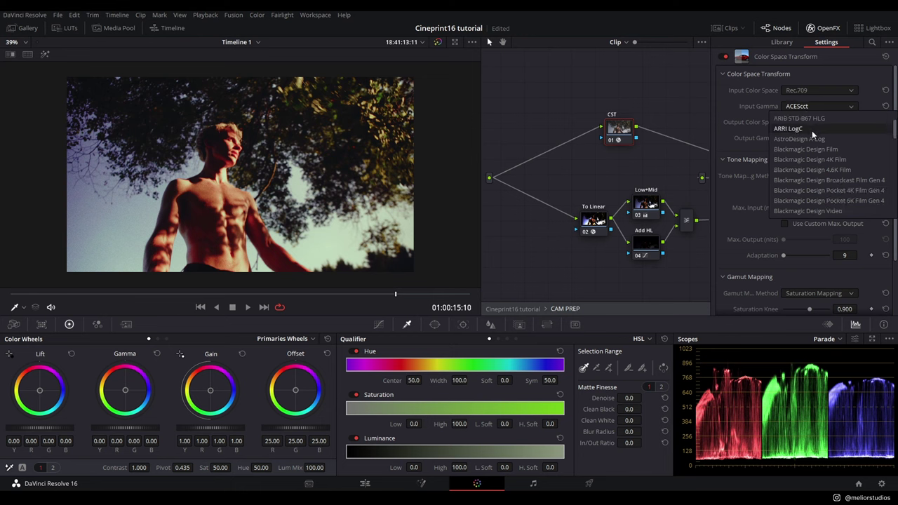
scroll(812, 130, down, 3)
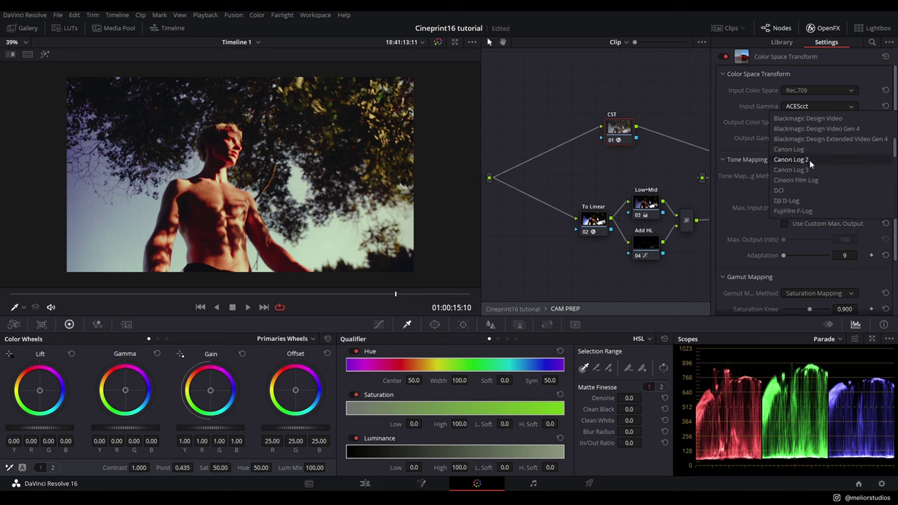
scroll(813, 172, down, 4)
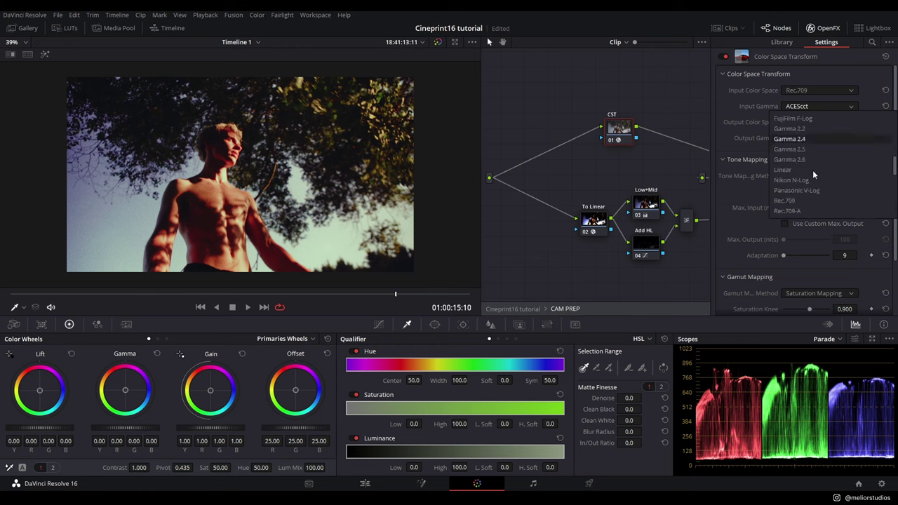
key(s)
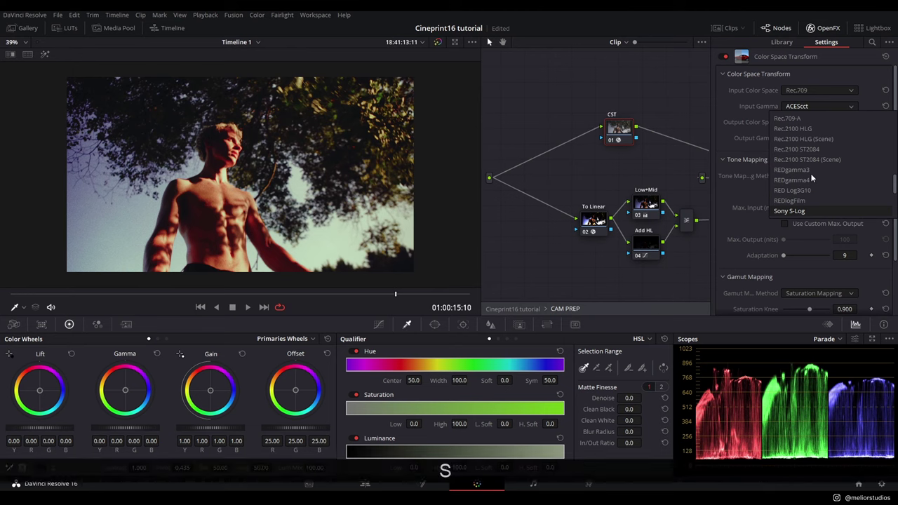
key(Down)
key(Return)
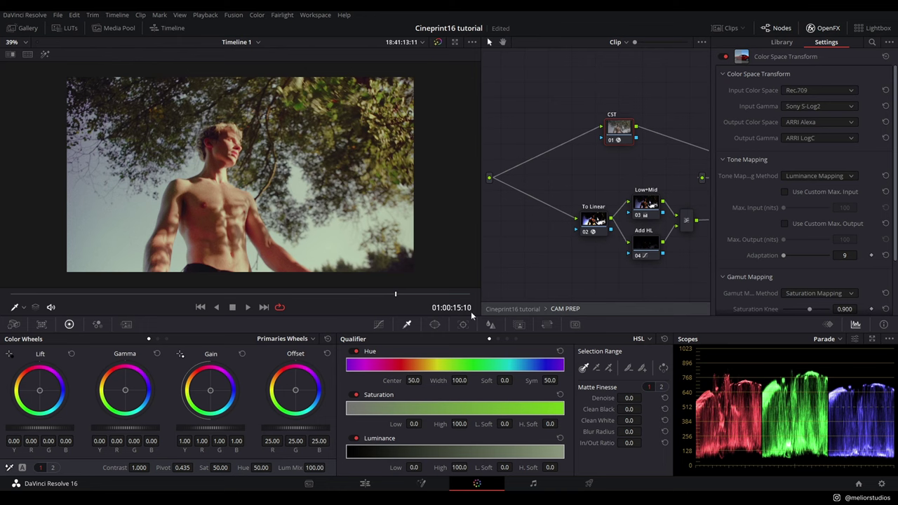
- Exit to the top-level node tree, hide the OpenFX panel, and select the Expo node (12) on the backlit shot
click(511, 310)
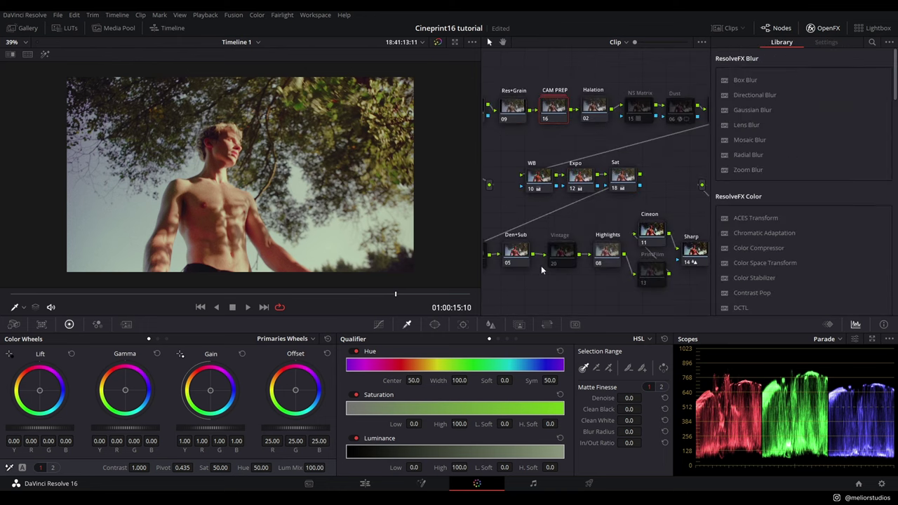
right_click(557, 109)
click(579, 132)
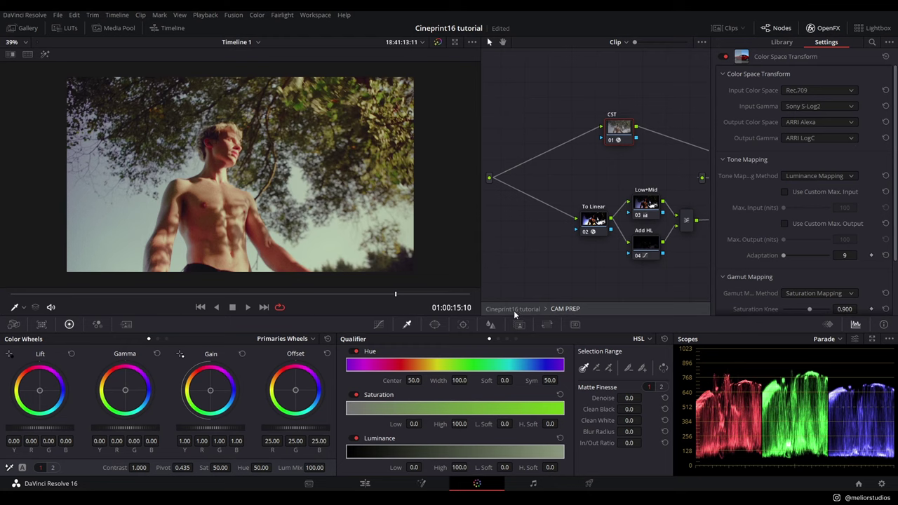
click(514, 311)
click(824, 28)
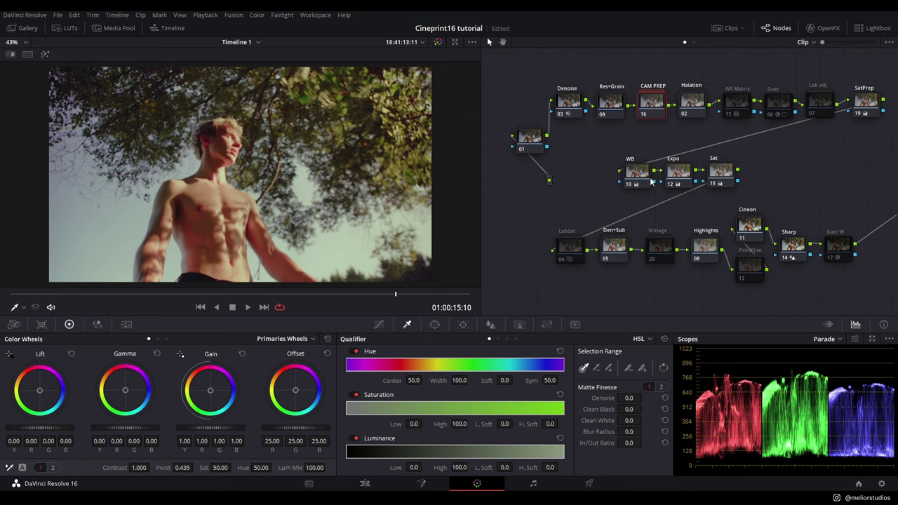
click(675, 177)
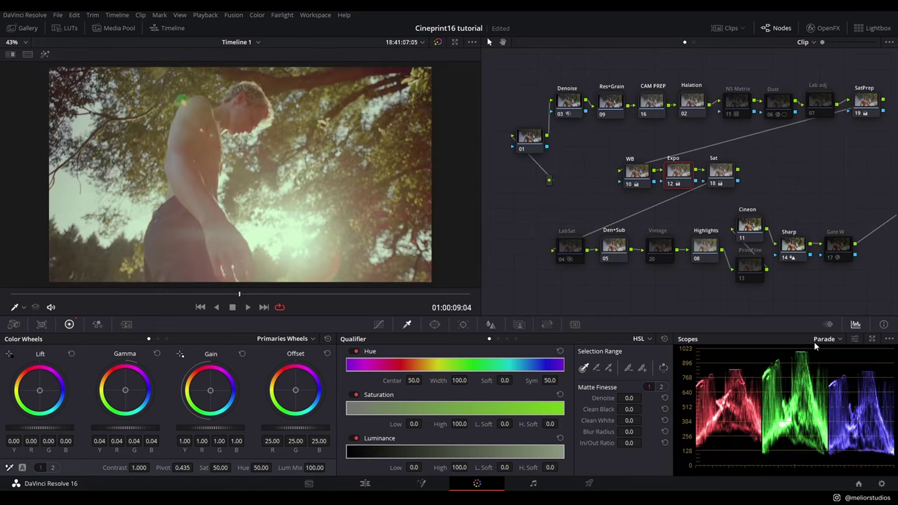
mouse_move(814, 342)
mouse_down()
mouse_move(827, 381)
mouse_move(813, 336)
mouse_up()
- Reset the Expo node's gamma, then set the Gamma wheel to 0.06 and pull Gain down
click(156, 354)
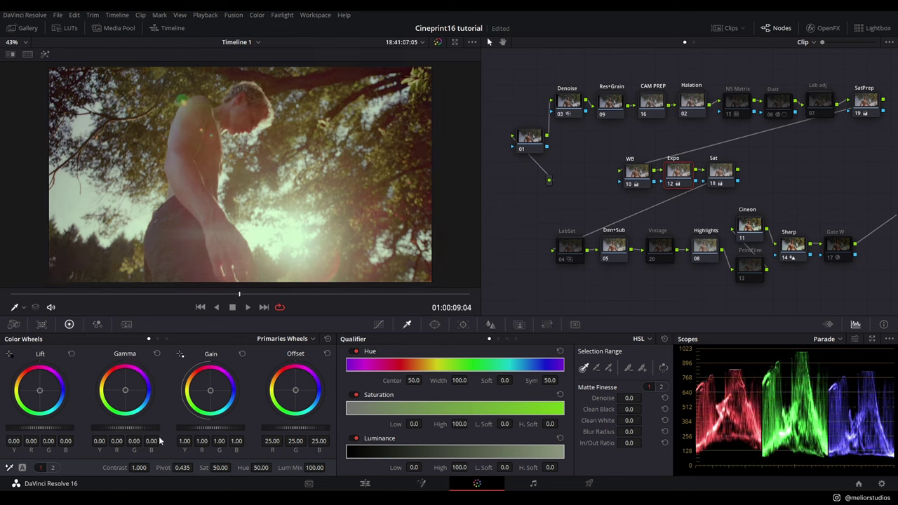
drag(125, 427, 121, 427)
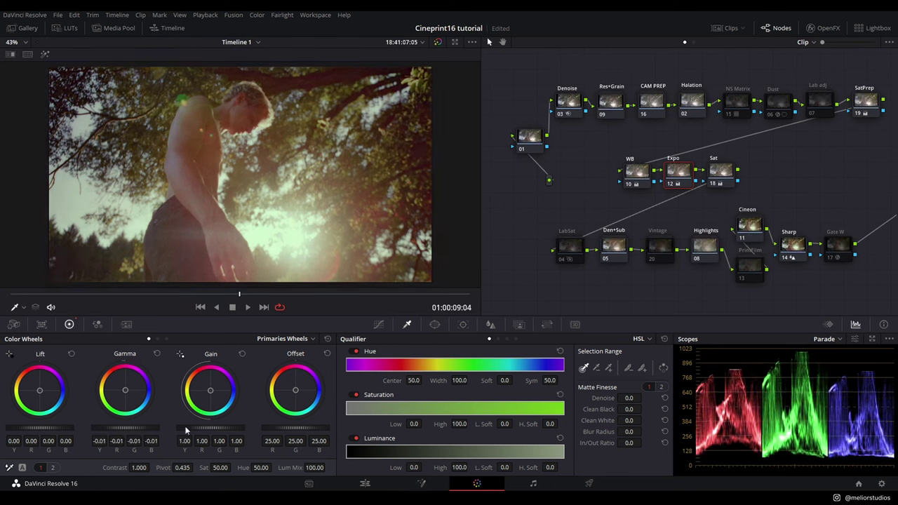
drag(210, 427, 198, 427)
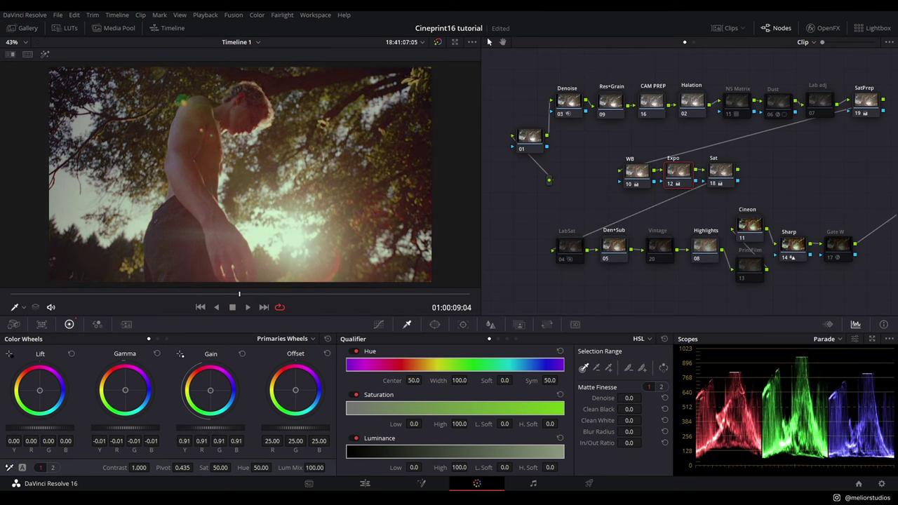
drag(124, 427, 134, 427)
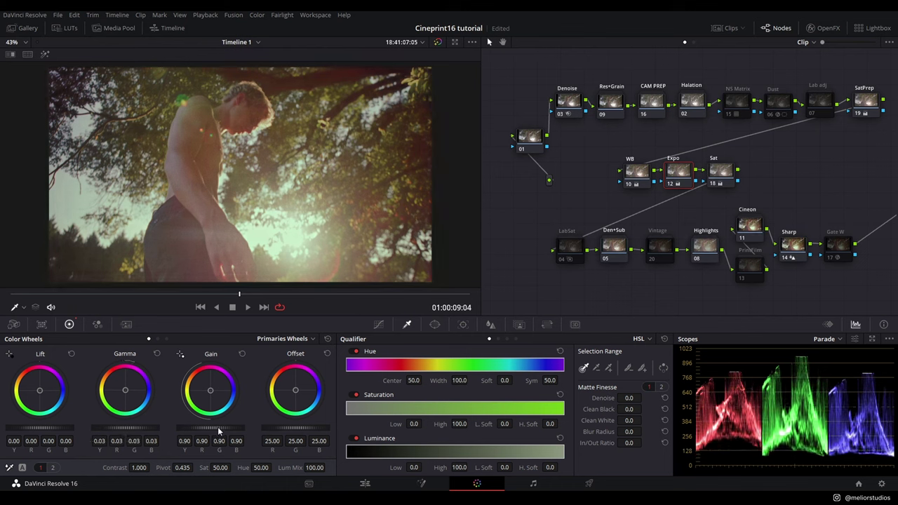
drag(210, 428, 200, 427)
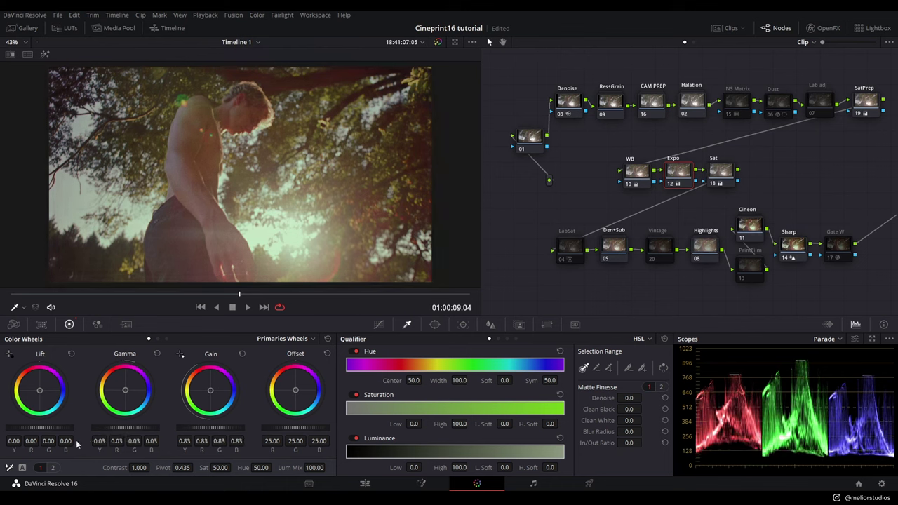
drag(125, 427, 133, 427)
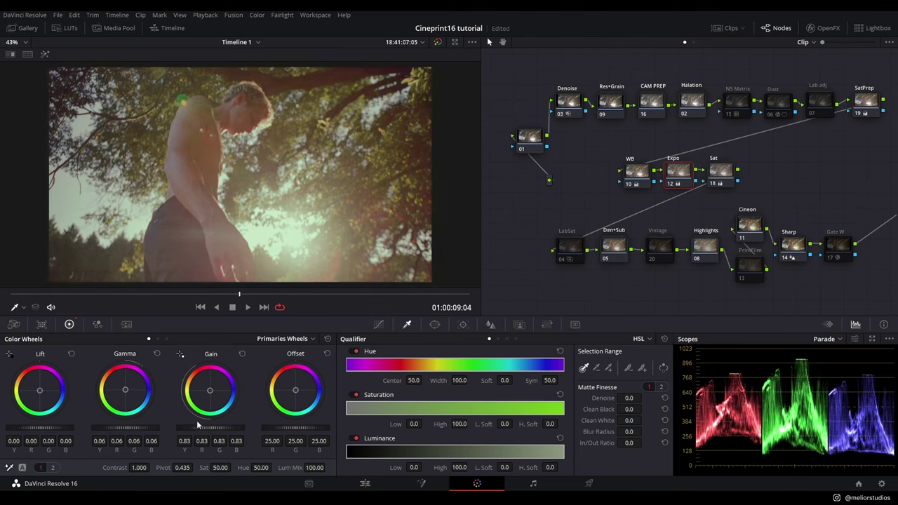
drag(207, 428, 195, 427)
- Move the playhead to a later shot and settle Gain at 0.86
click(333, 295)
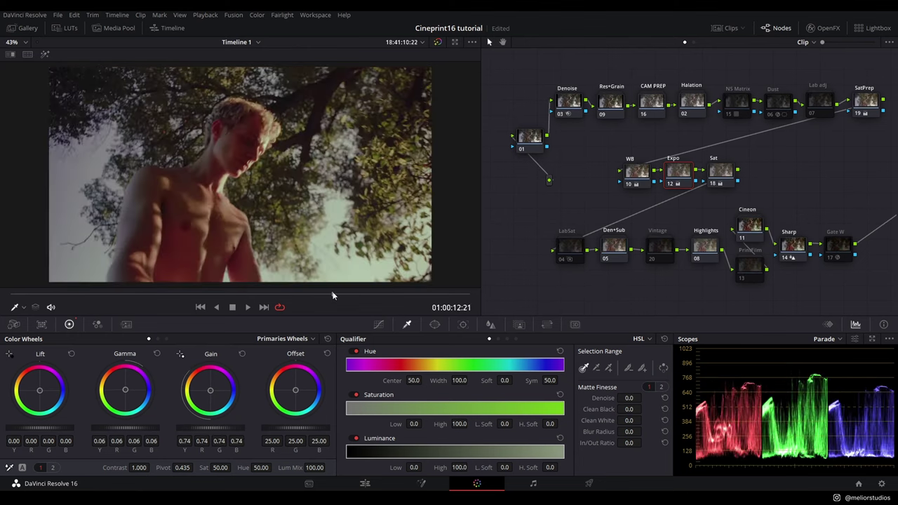
drag(332, 296, 394, 297)
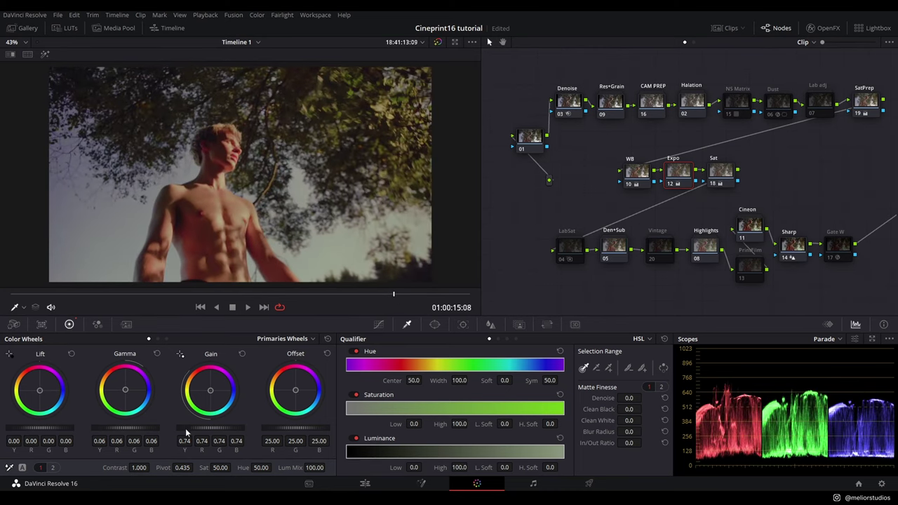
drag(188, 428, 212, 428)
scroll(261, 161, down, 1)
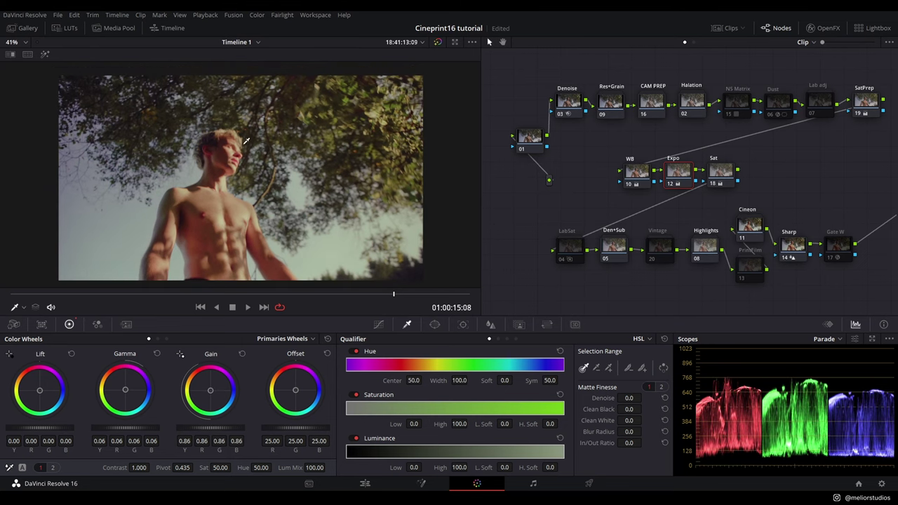
scroll(245, 141, up, 8)
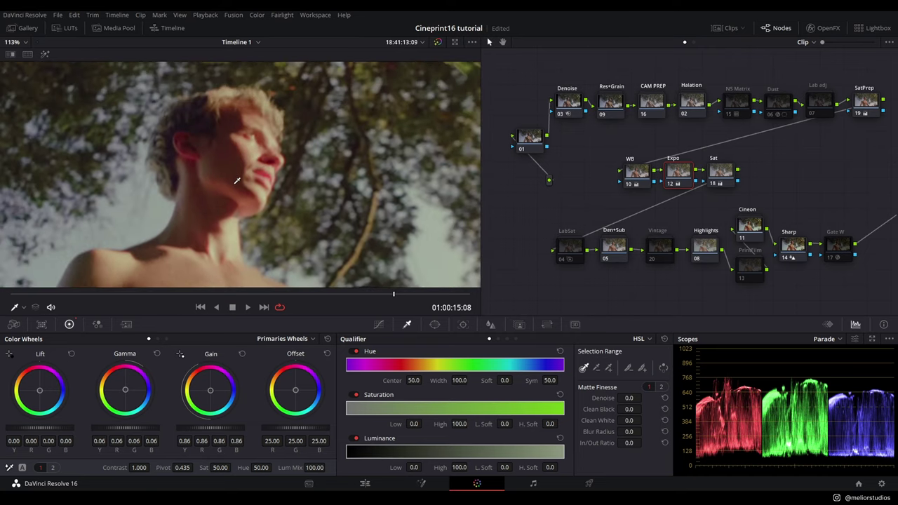
scroll(237, 181, up, 3)
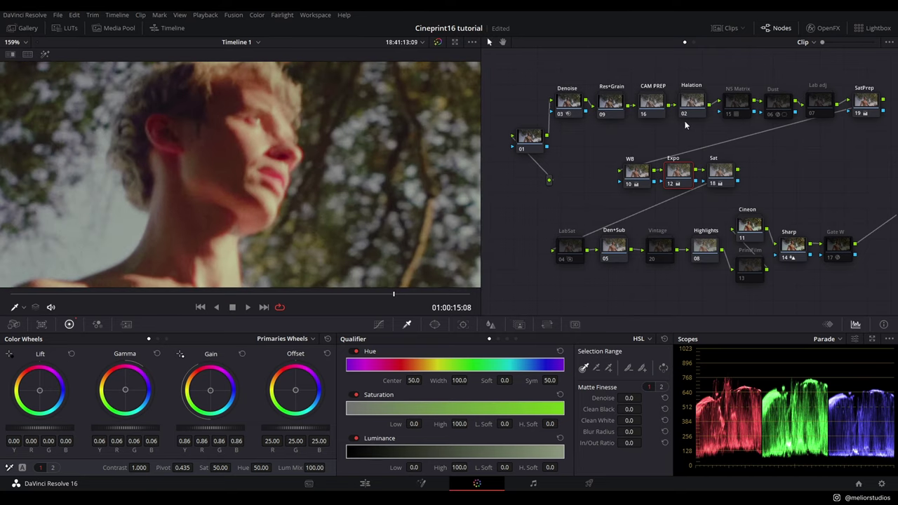
- Re-enable the disabled NS Matrix node (15) in the node tree
click(730, 117)
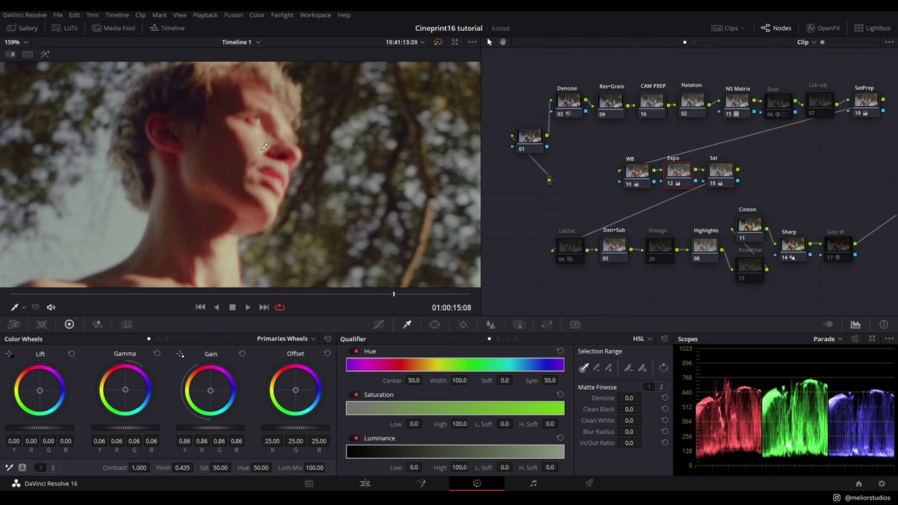
scroll(295, 138, down, 5)
scroll(289, 154, down, 3)
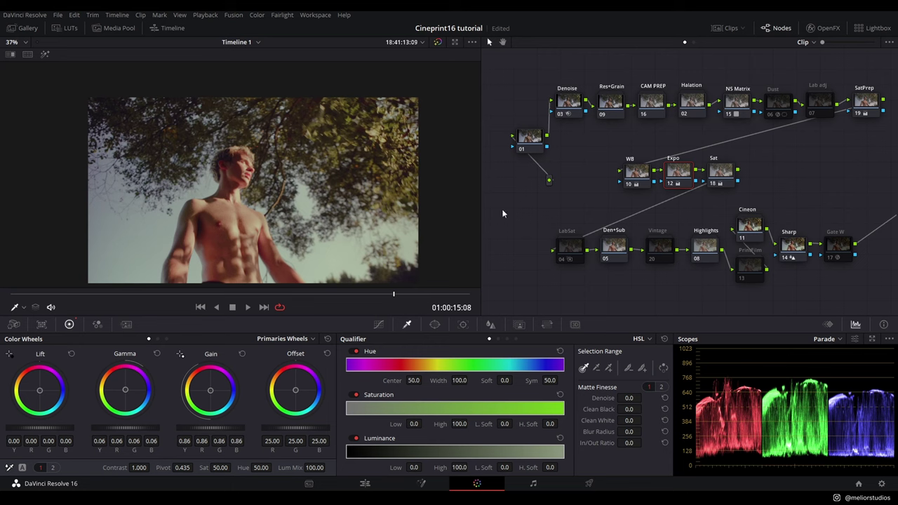
- Re-centre the viewer image and play the clip from the start
drag(236, 216, 219, 198)
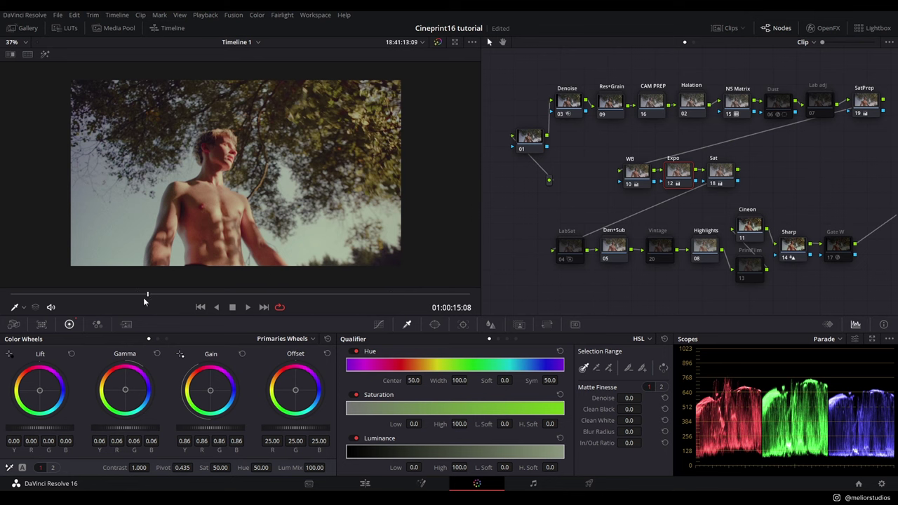
key(Home)
key(space)
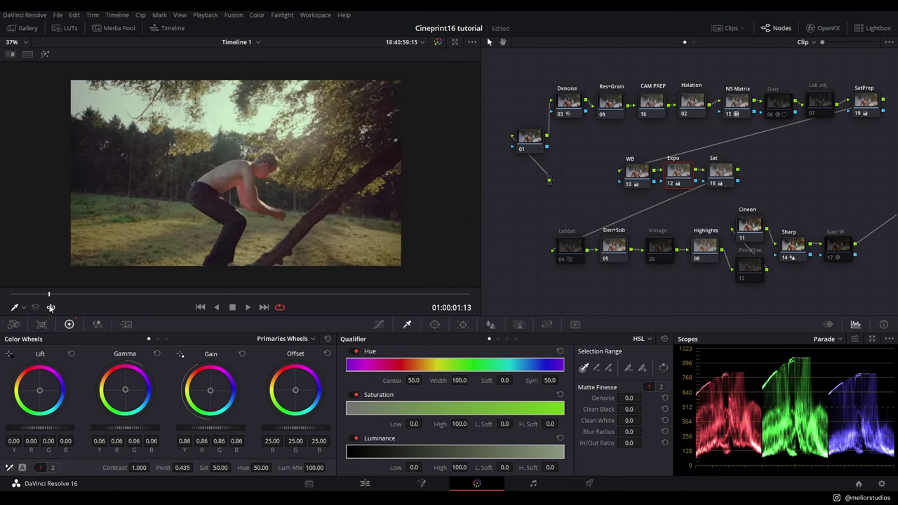
scroll(245, 165, up, 3)
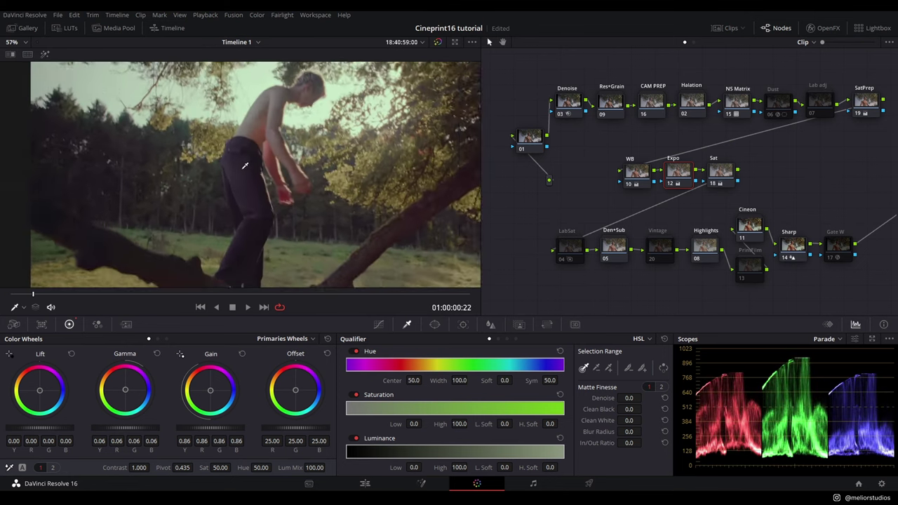
scroll(246, 165, up, 4)
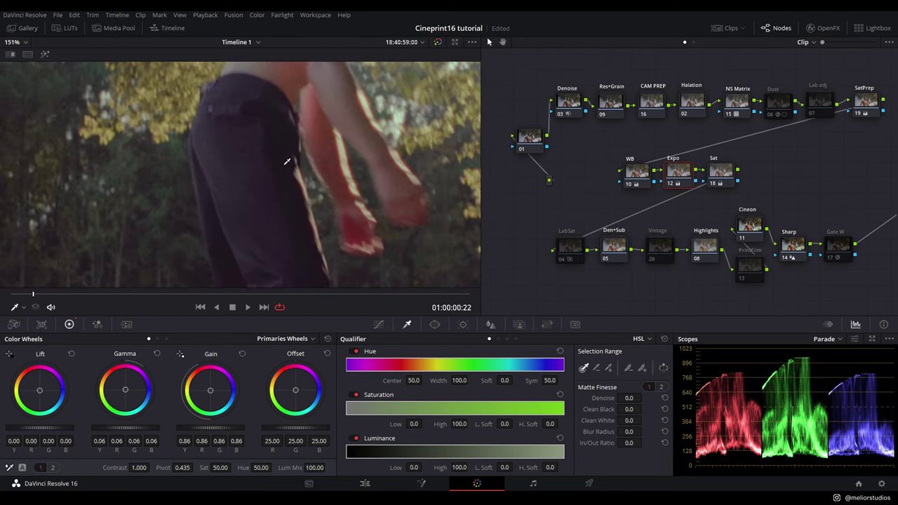
- Warm the WB node's Offset to 24.97/24.81/22.45, bypassing the node to compare
click(634, 181)
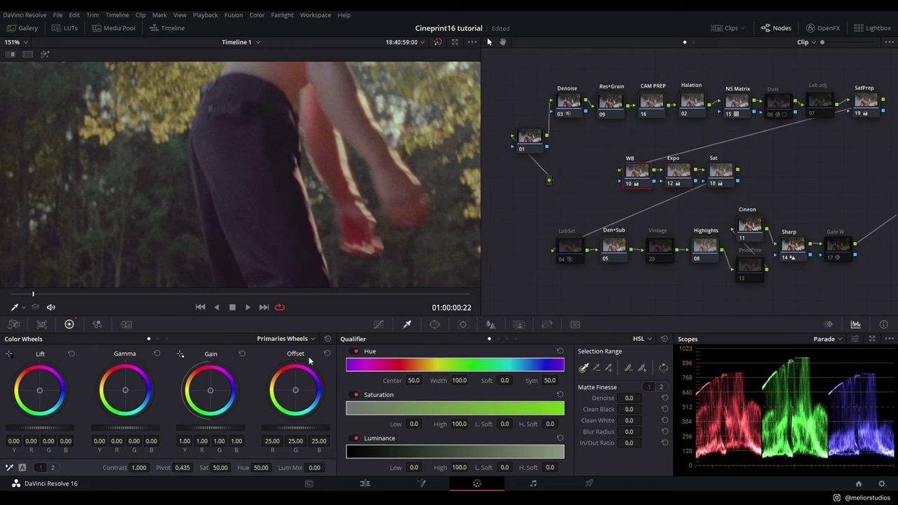
key(1)
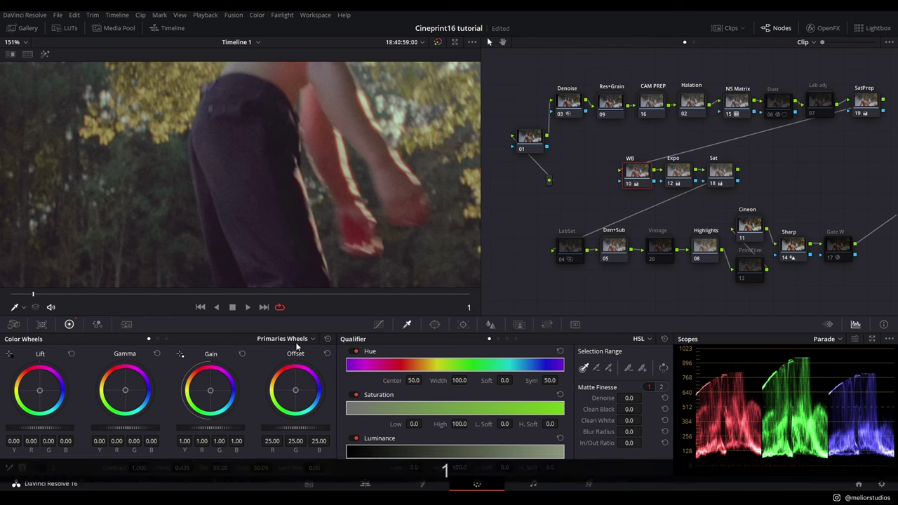
mouse_move(298, 346)
mouse_down()
mouse_move(270, 347)
mouse_move(282, 400)
mouse_move(302, 372)
mouse_up()
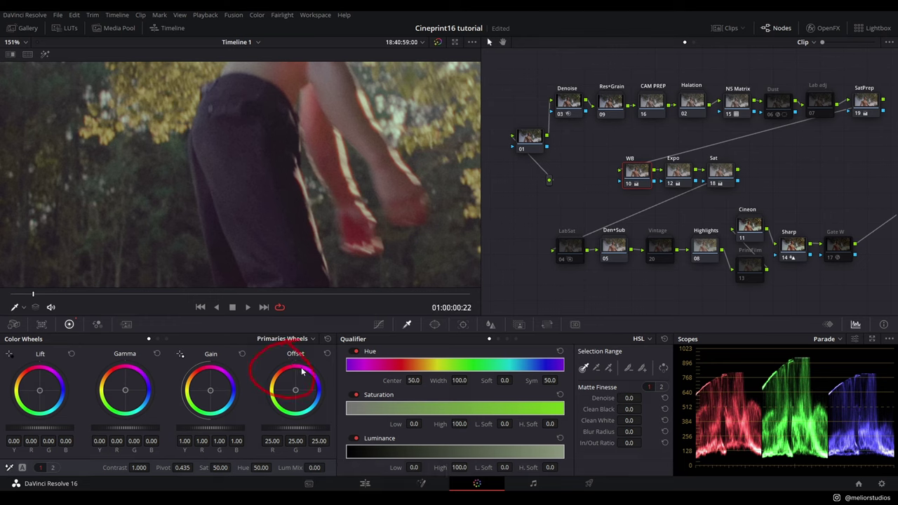
key(Escape)
drag(296, 394, 294, 393)
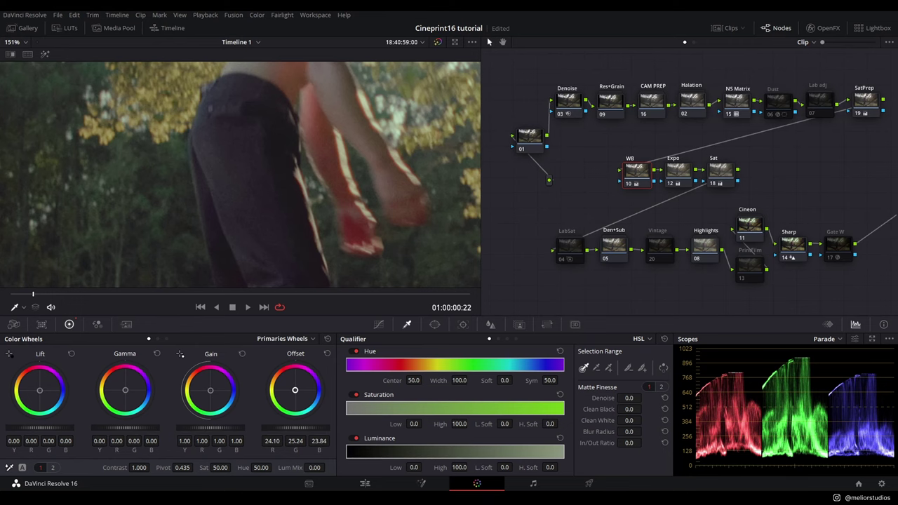
scroll(338, 189, down, 10)
key(ctrl+d)
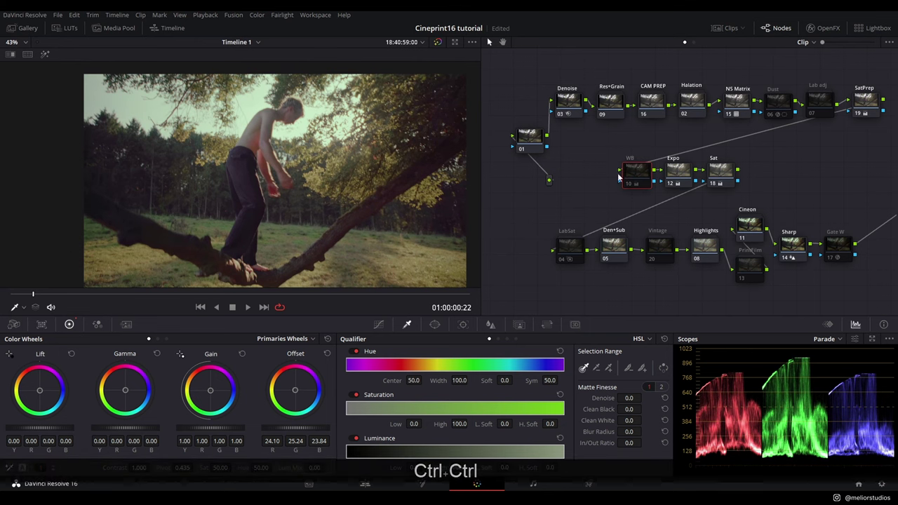
key(ctrl+d)
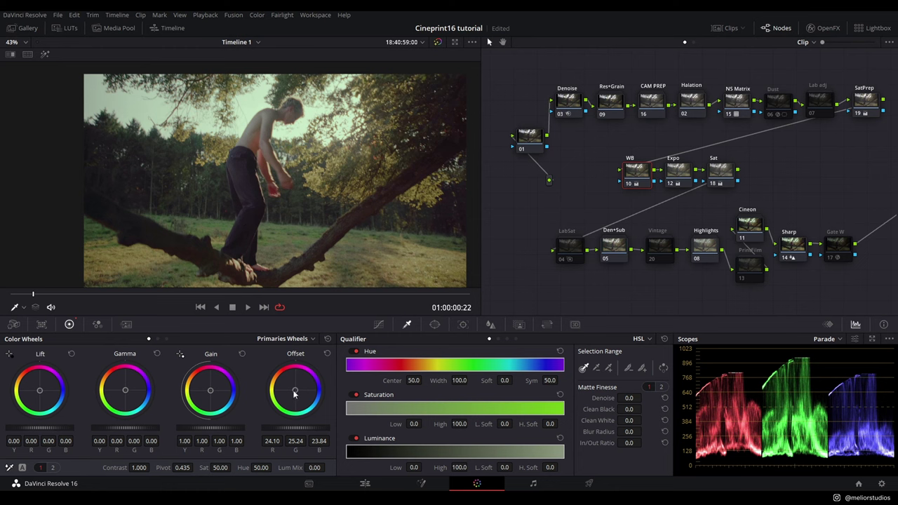
drag(293, 395, 294, 390)
key(ctrl+d)
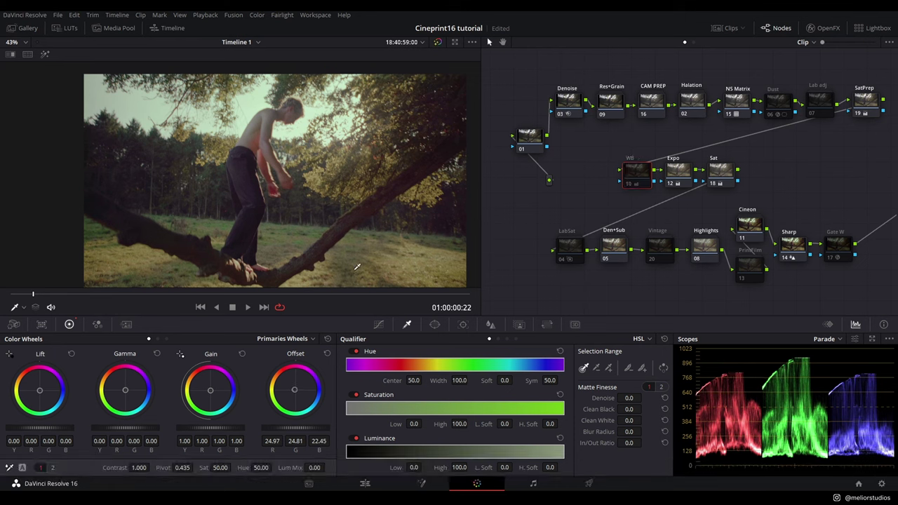
key(ctrl+d)
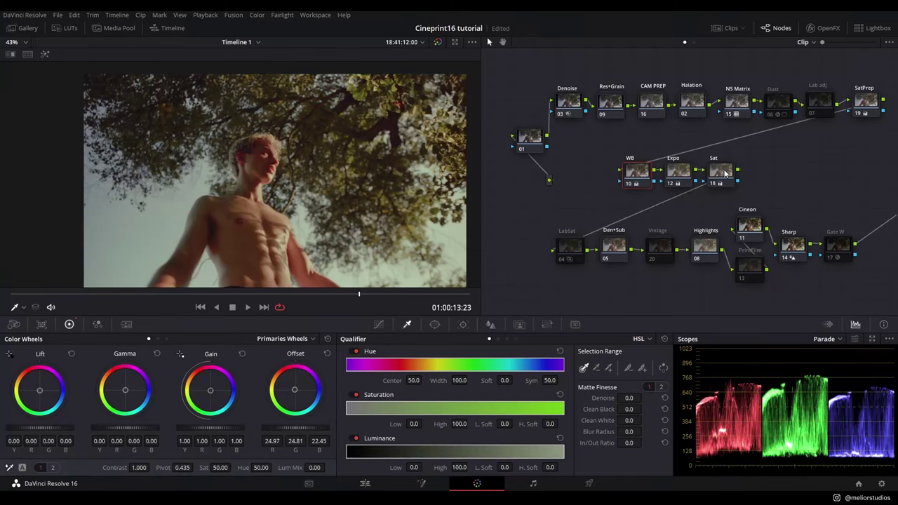
- Add serial node 21 after Sat with a slight midtone nudge, then add node 22 after it
click(726, 173)
key(alt+s)
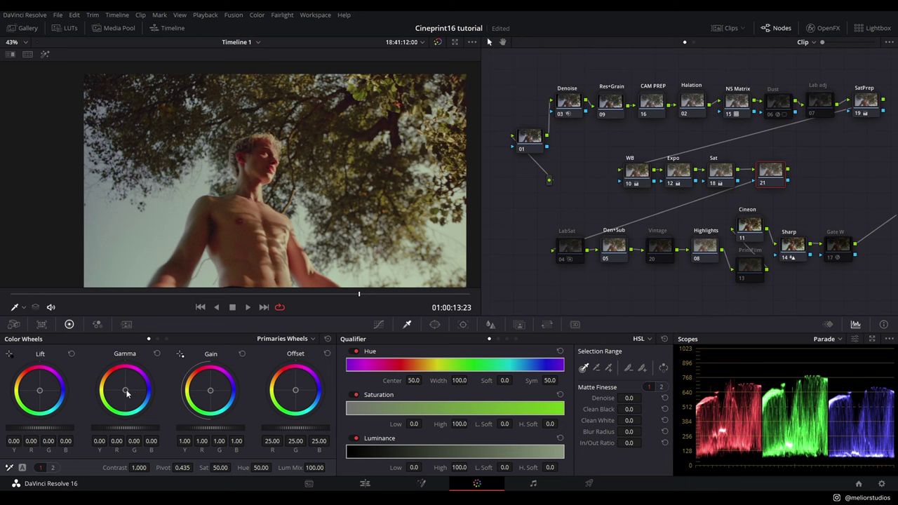
drag(127, 394, 125, 390)
key(ctrl+d)
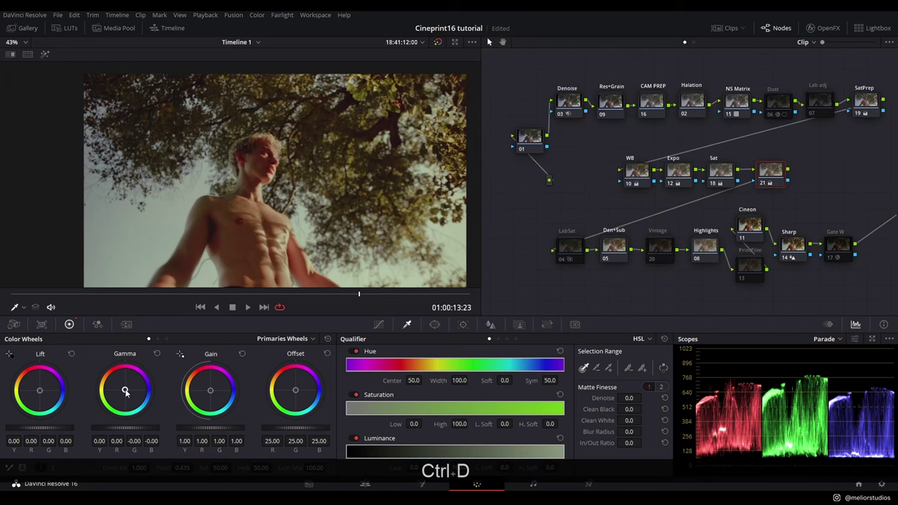
key(ctrl+d)
key(alt+s)
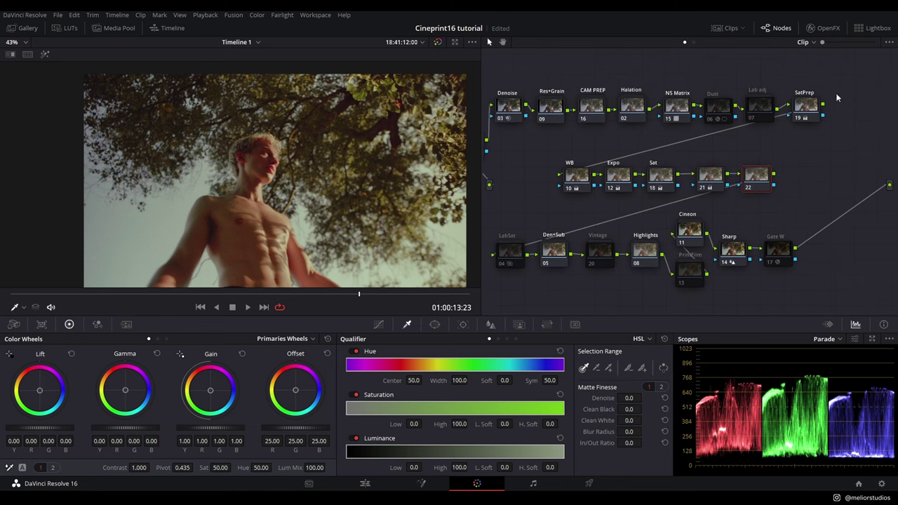
- Drag the ResolveFX Light Glow effect from the OpenFX library onto node 22
click(824, 32)
scroll(814, 205, down, 5)
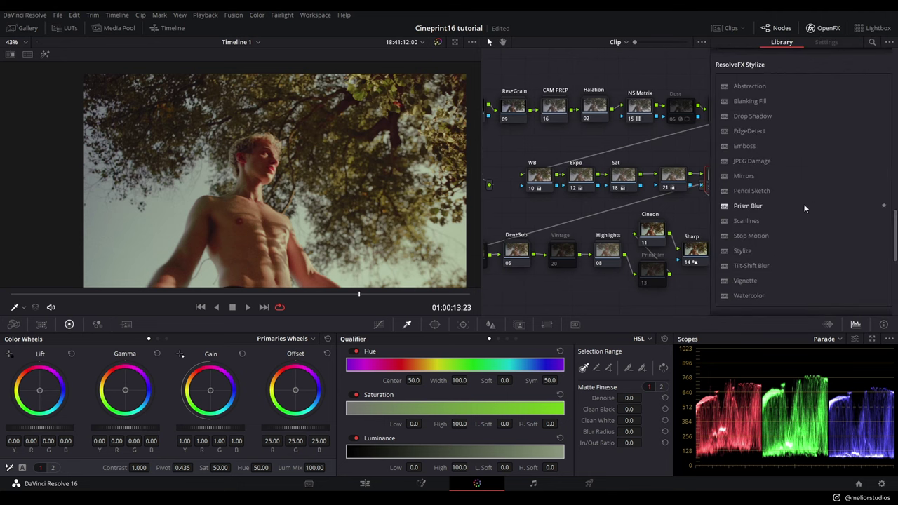
scroll(793, 180, down, 5)
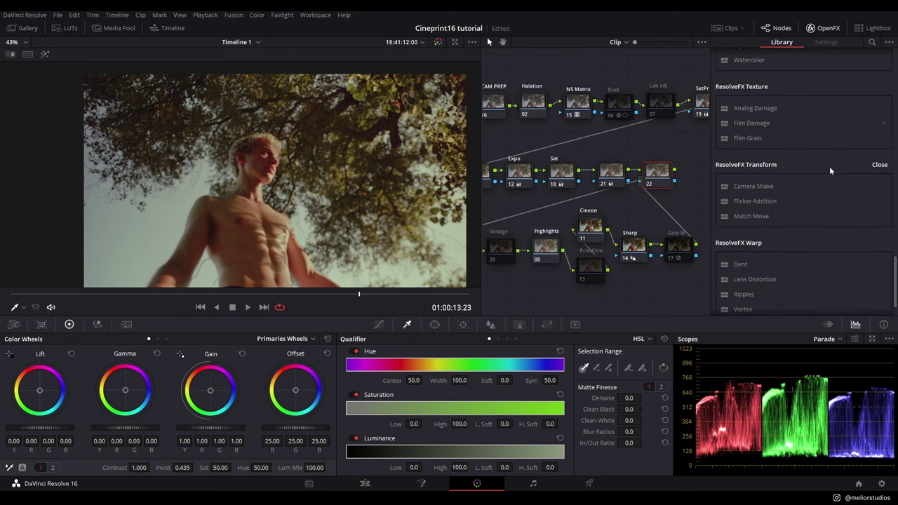
scroll(817, 190, down, 2)
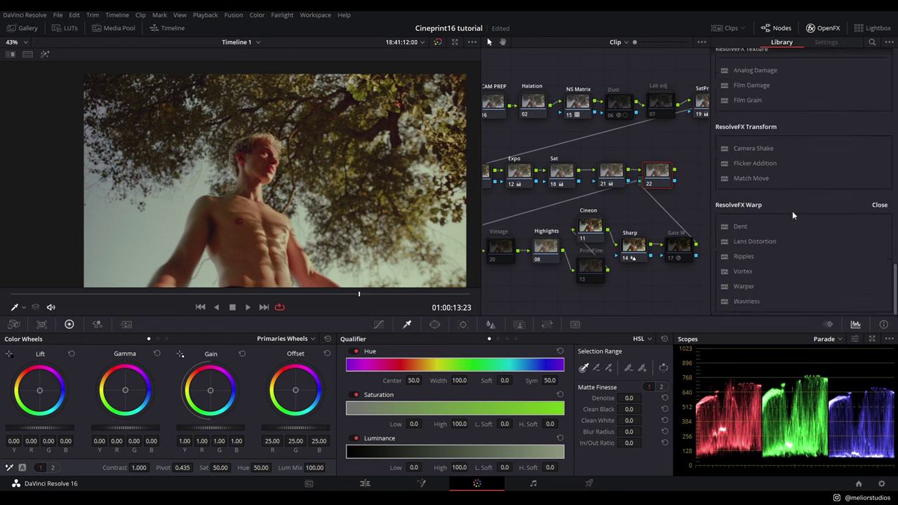
scroll(789, 176, up, 5)
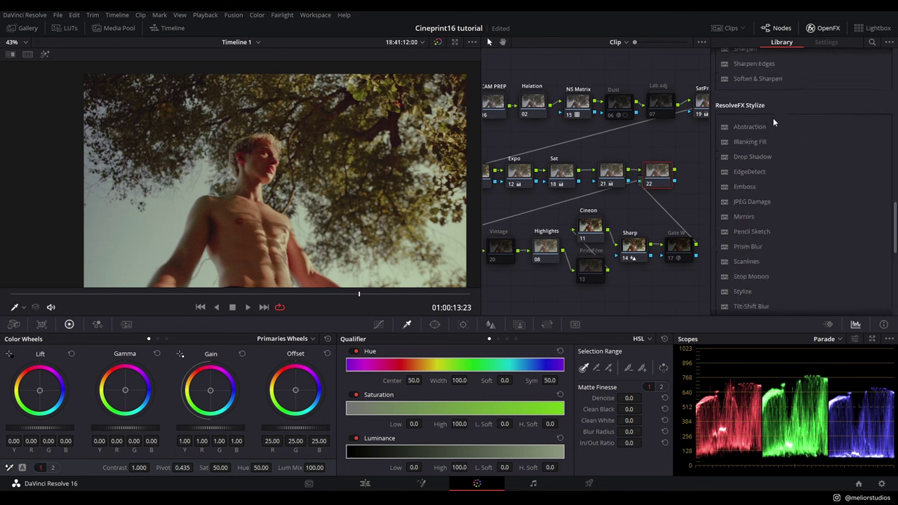
scroll(772, 133, down, 3)
scroll(778, 193, up, 10)
scroll(770, 190, up, 2)
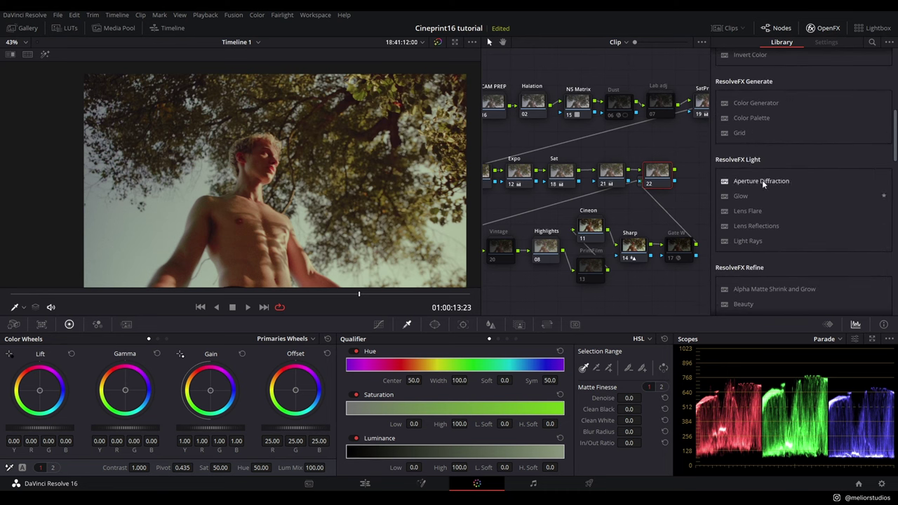
drag(745, 196, 659, 177)
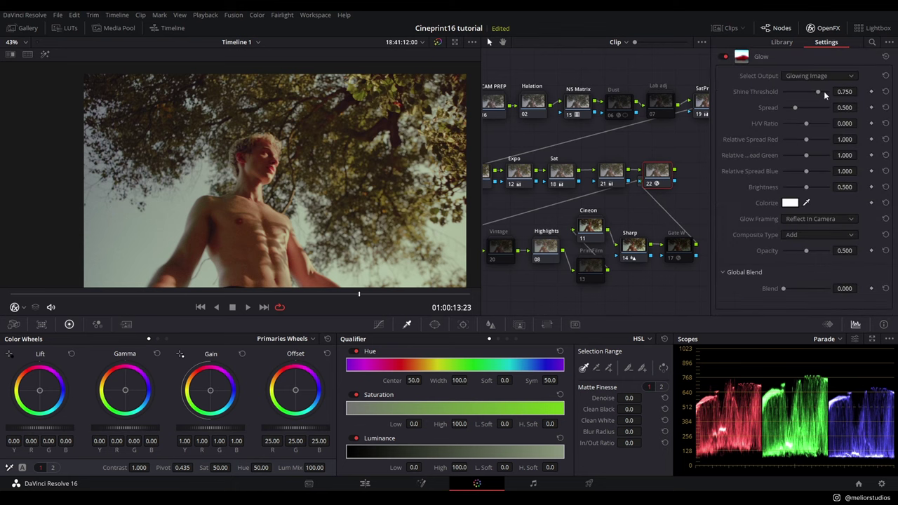
- Set the Glow's Shine Threshold to 0.572, Spread to 1.041 and Brightness to 0.388
drag(818, 92, 810, 97)
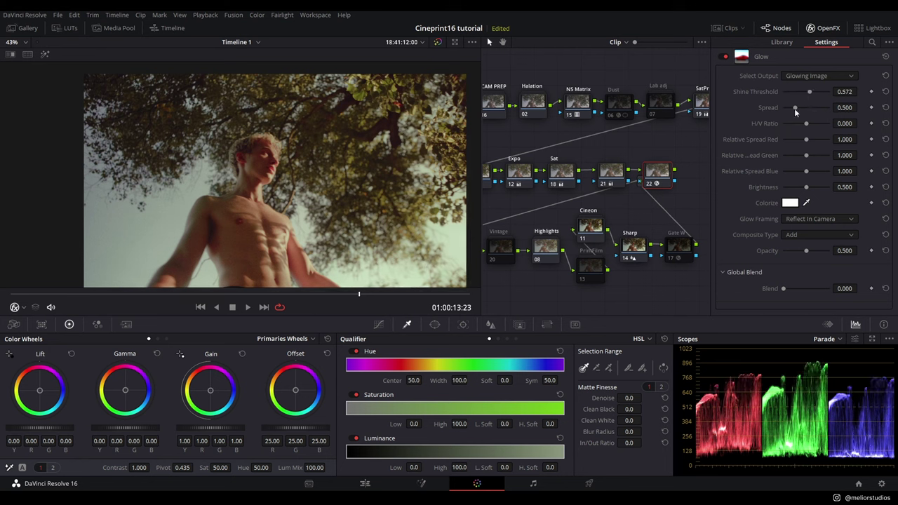
drag(796, 110, 807, 109)
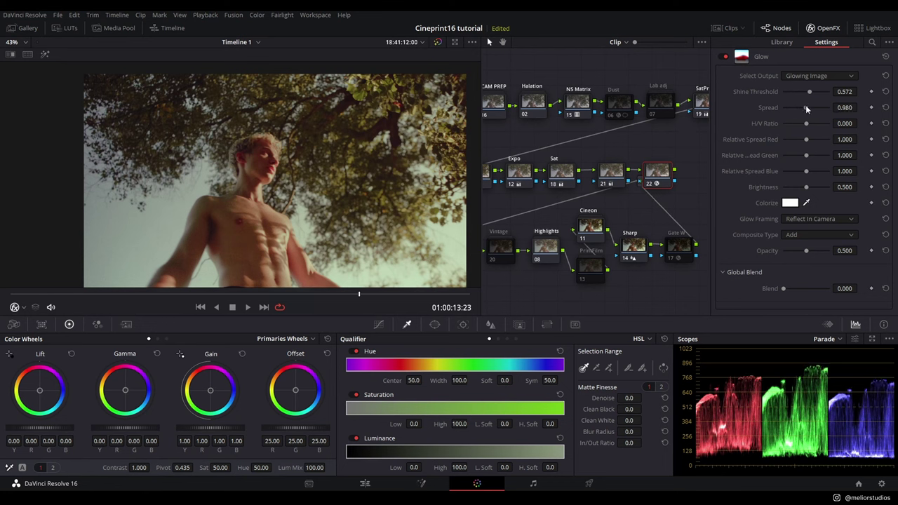
drag(807, 109, 805, 109)
key(ctrl+d)
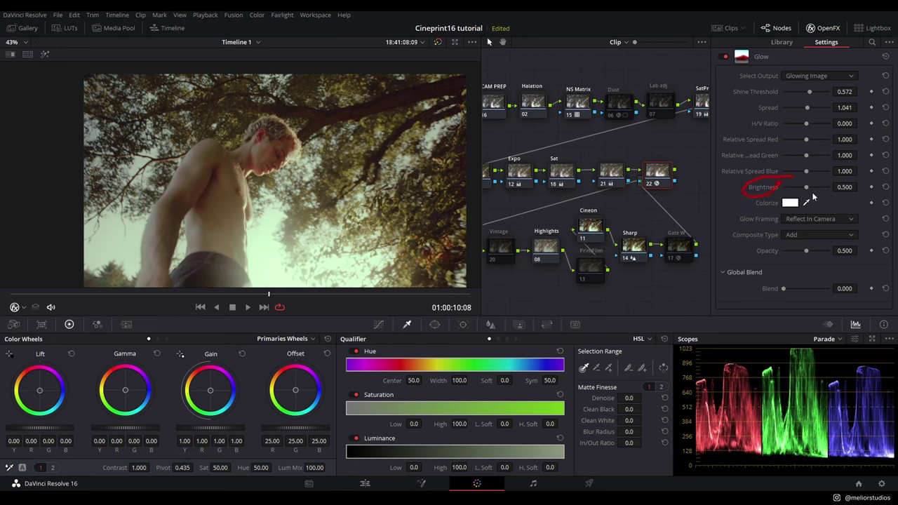
drag(814, 188, 796, 188)
key(Escape)
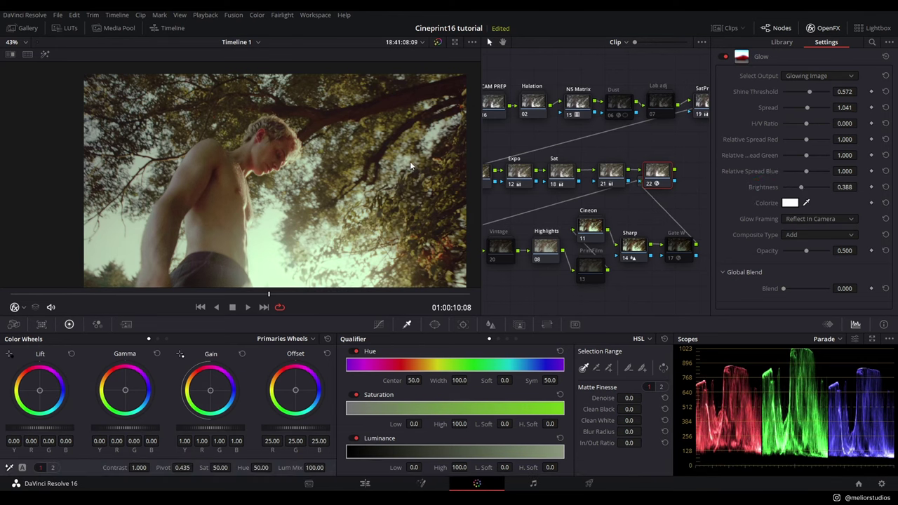
scroll(532, 188, left, 2)
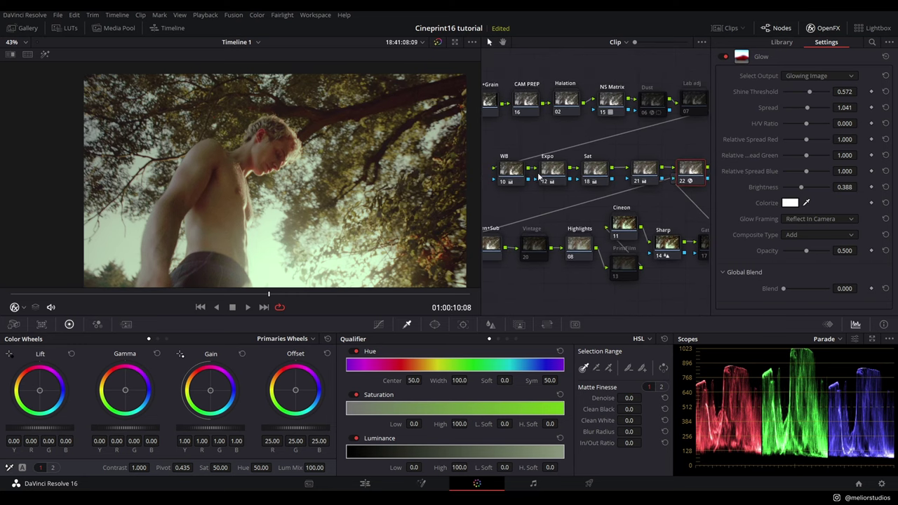
- Nudge the WB Offset to 26.34/24.19/21.56, review up to 01:00:15:09, close the library, and select node 22
click(518, 176)
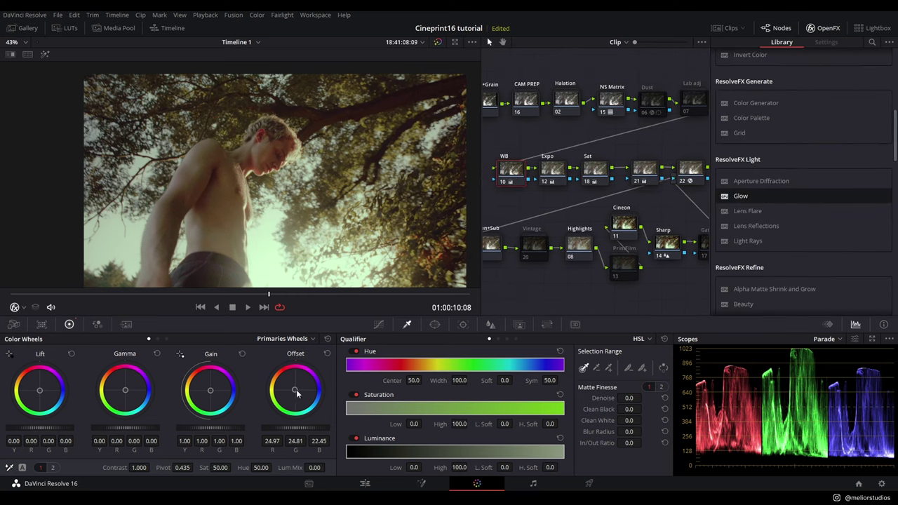
drag(294, 393, 294, 386)
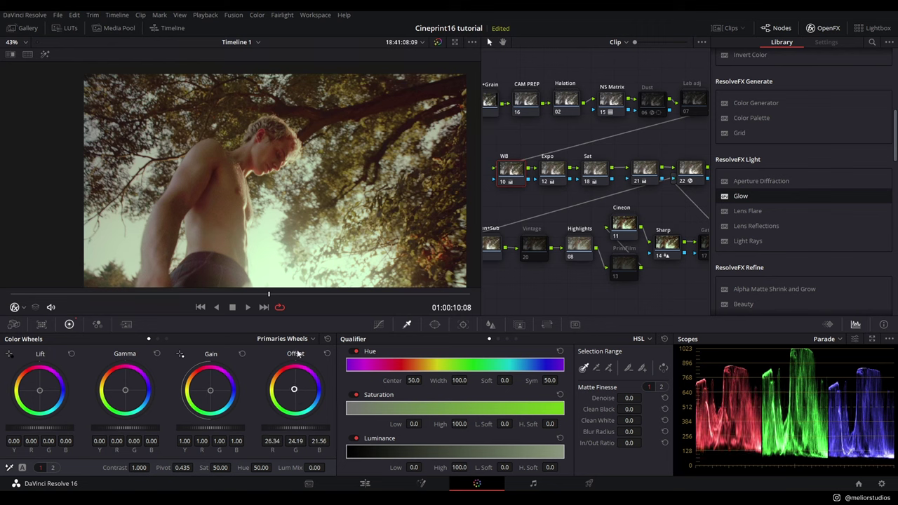
drag(317, 294, 326, 294)
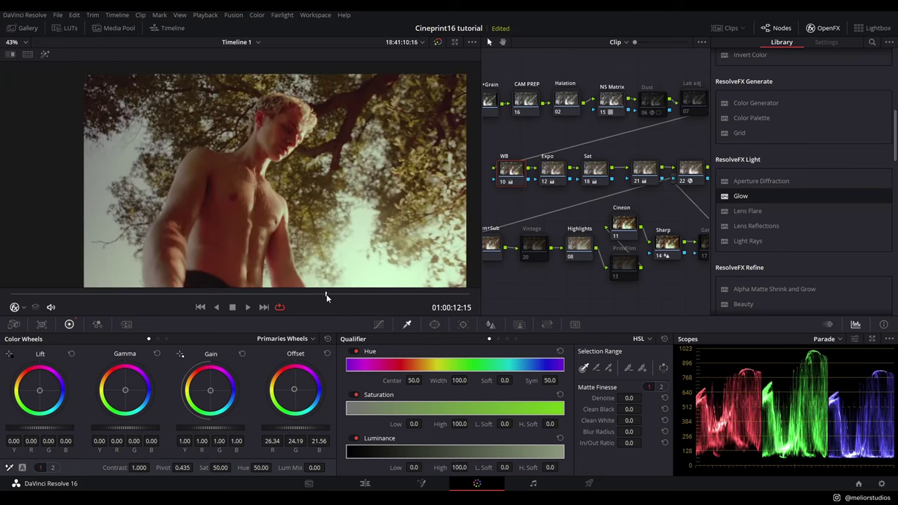
click(260, 296)
drag(268, 307, 401, 307)
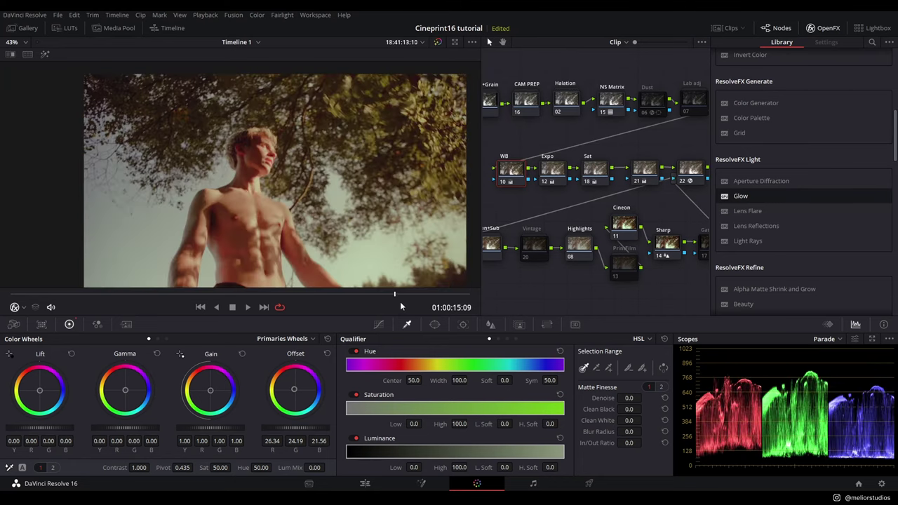
click(823, 28)
click(756, 175)
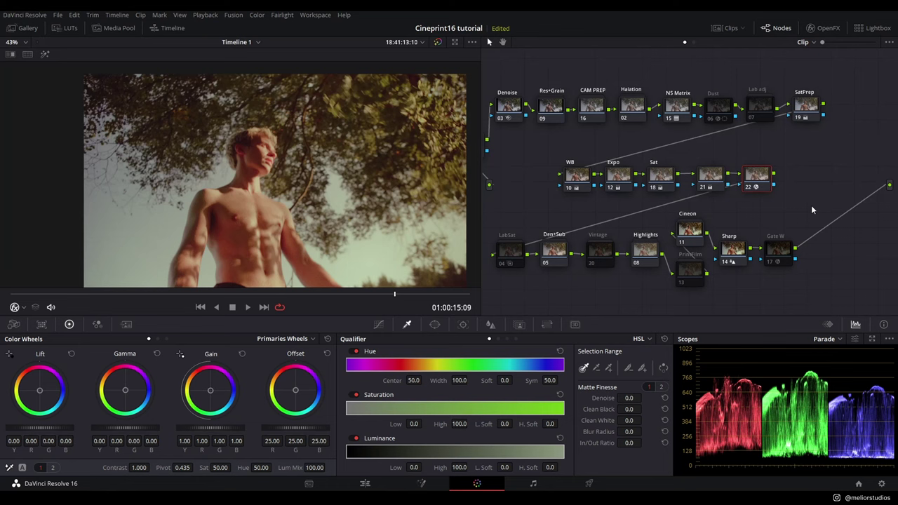
- Add node 23, open its Hue vs Hue curve, and pull the sampled leaf hue down
key(alt+s)
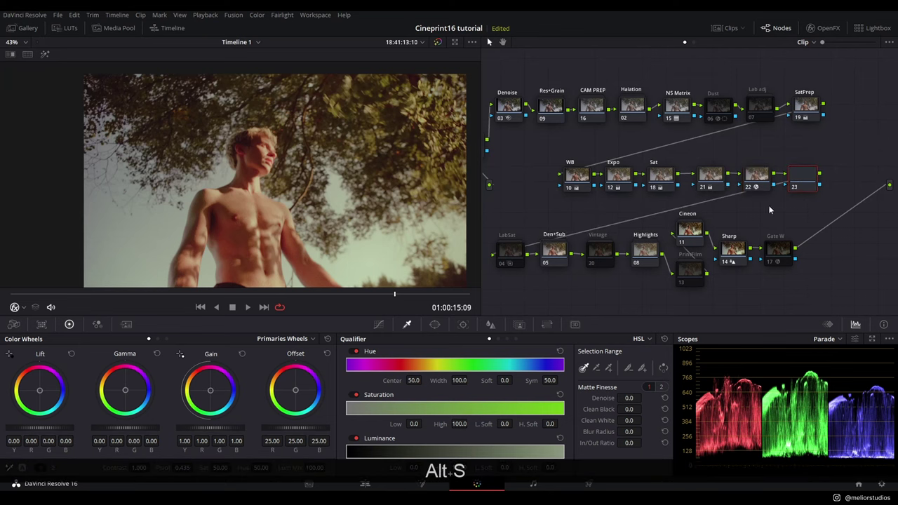
click(378, 324)
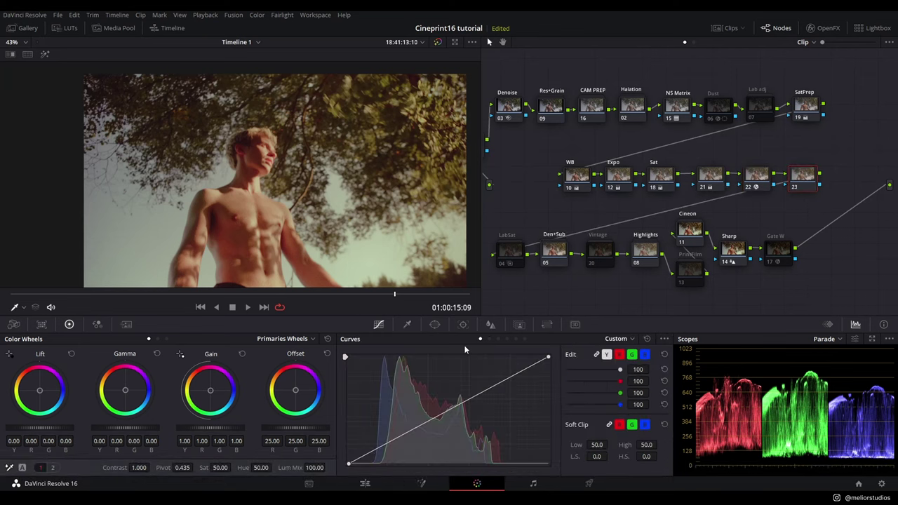
click(489, 339)
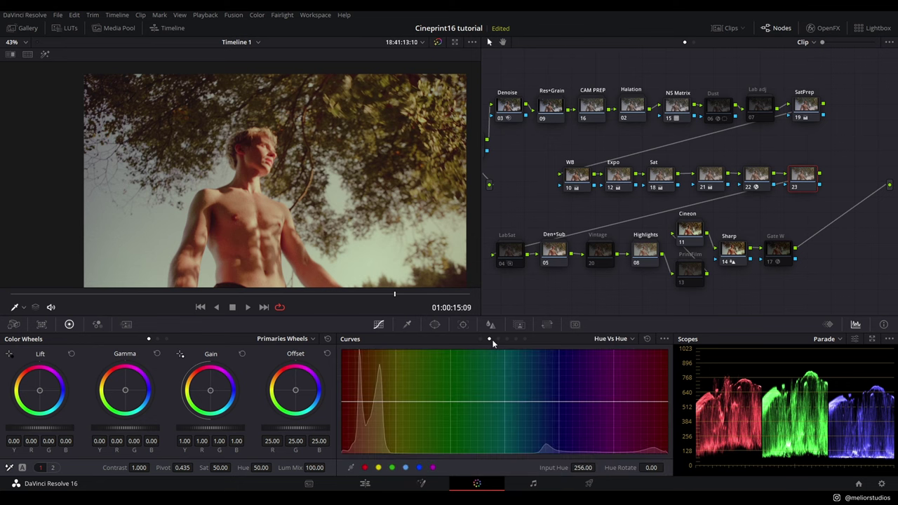
click(435, 176)
drag(376, 405, 378, 413)
key(ctrl+d)
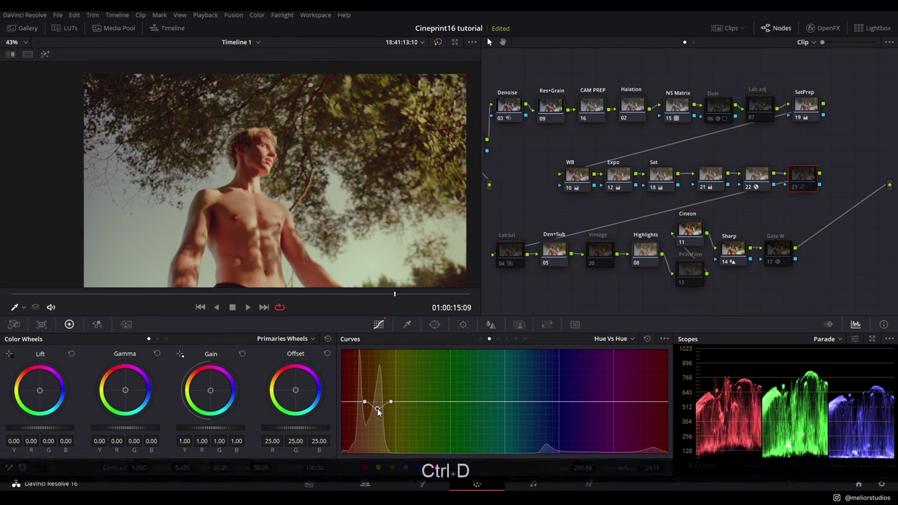
key(ctrl+d)
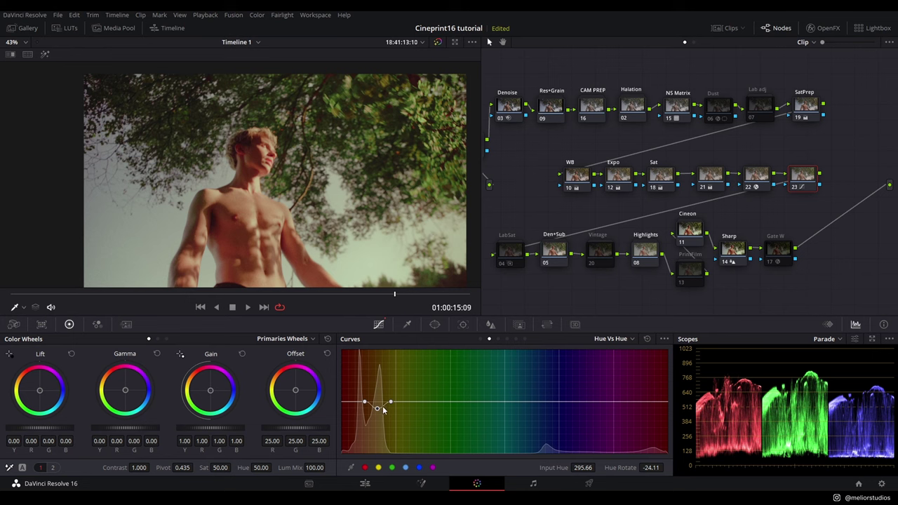
- Widen the affected orange hue range and settle the middle point at Hue Rotate -38.57
drag(390, 403, 411, 405)
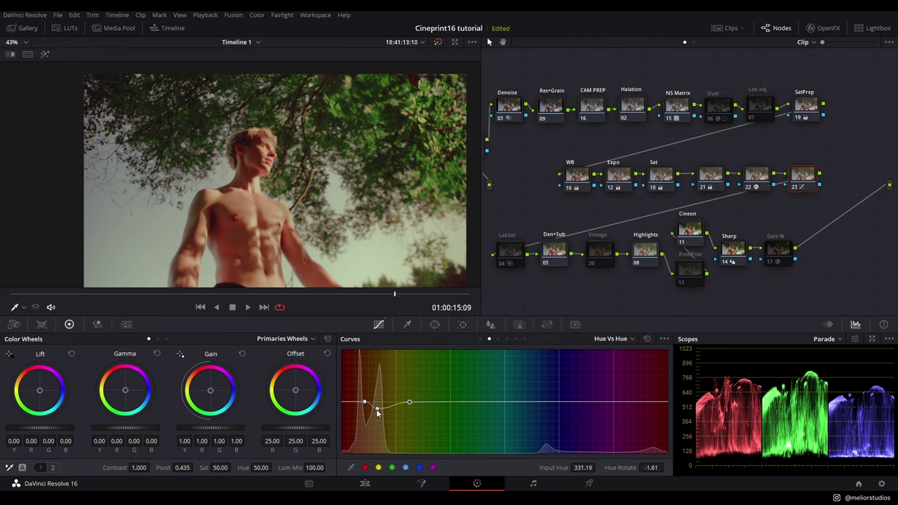
drag(378, 411, 383, 437)
scroll(219, 153, up, 2)
scroll(218, 153, down, 3)
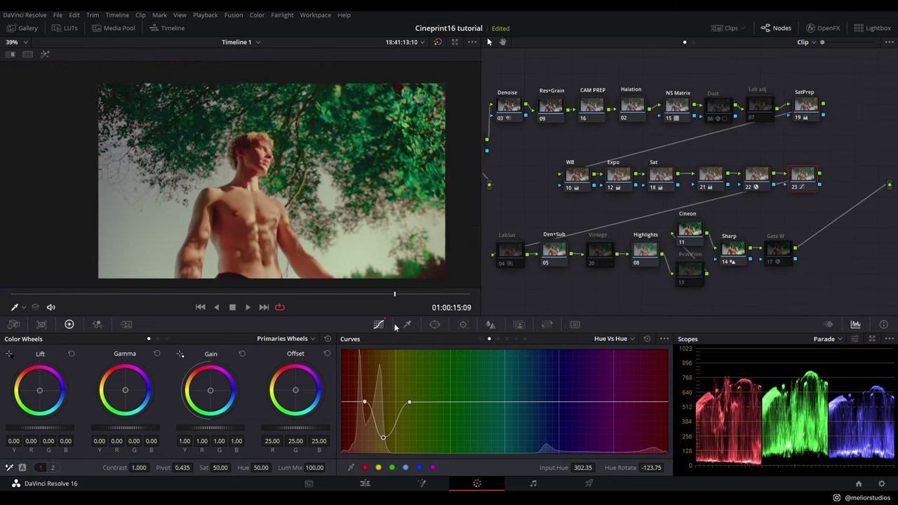
drag(388, 436, 389, 413)
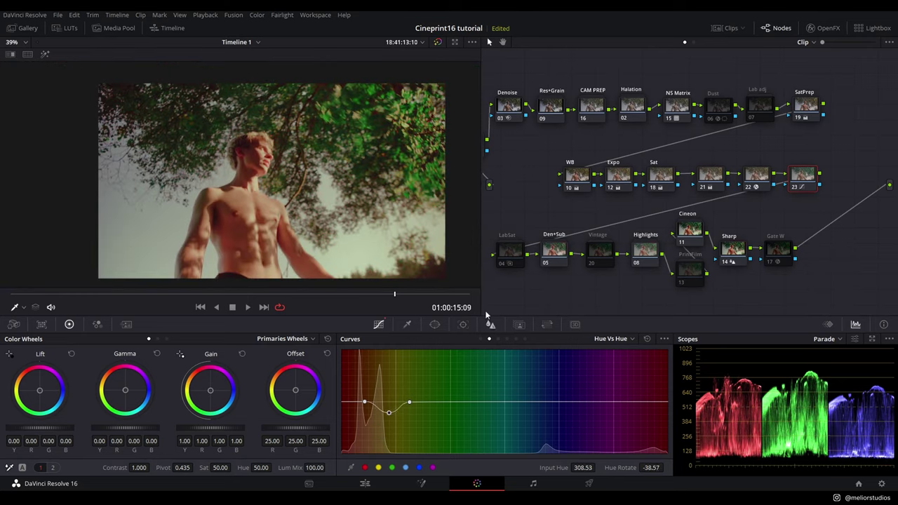
scroll(388, 168, up, 2)
scroll(388, 168, down, 3)
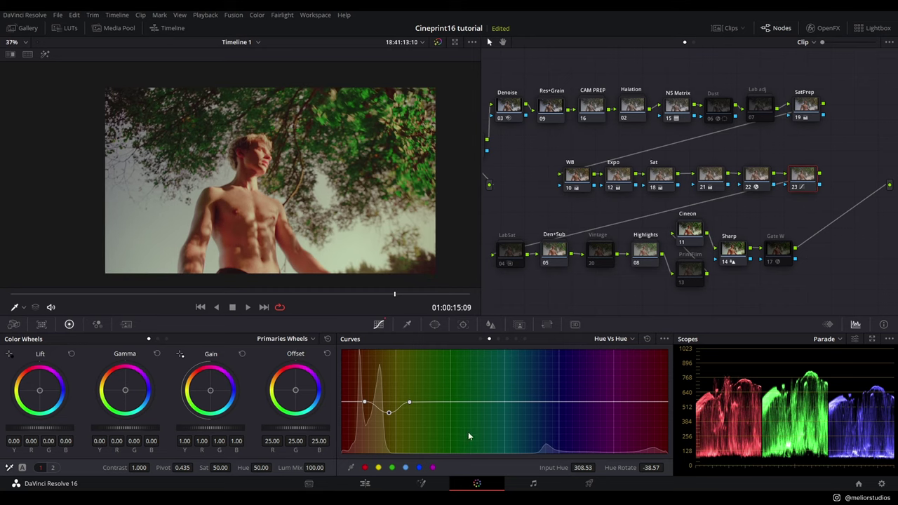
- In Hue vs Sat, dip the yellow-orange leaf hues' saturation to 0.79
click(497, 340)
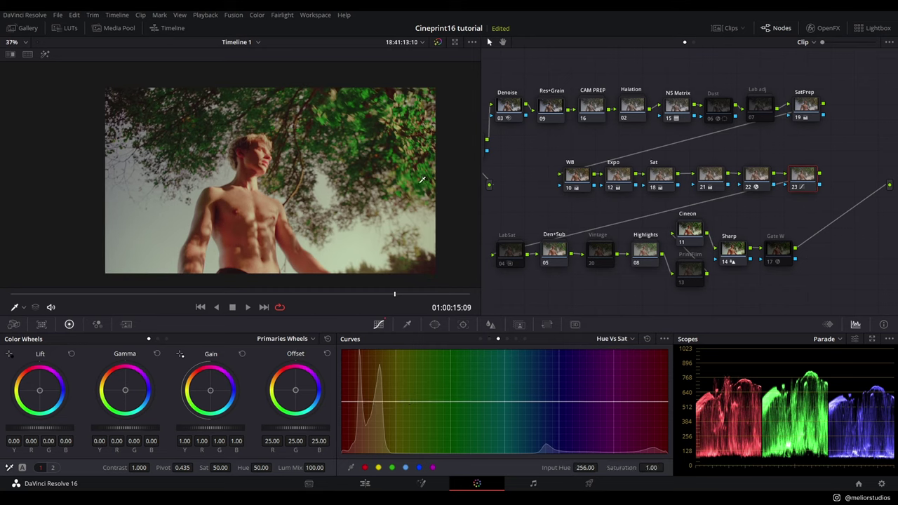
click(386, 402)
mouse_move(386, 402)
mouse_down()
mouse_move(388, 416)
mouse_move(421, 402)
mouse_move(388, 424)
mouse_move(388, 447)
mouse_move(391, 415)
mouse_up()
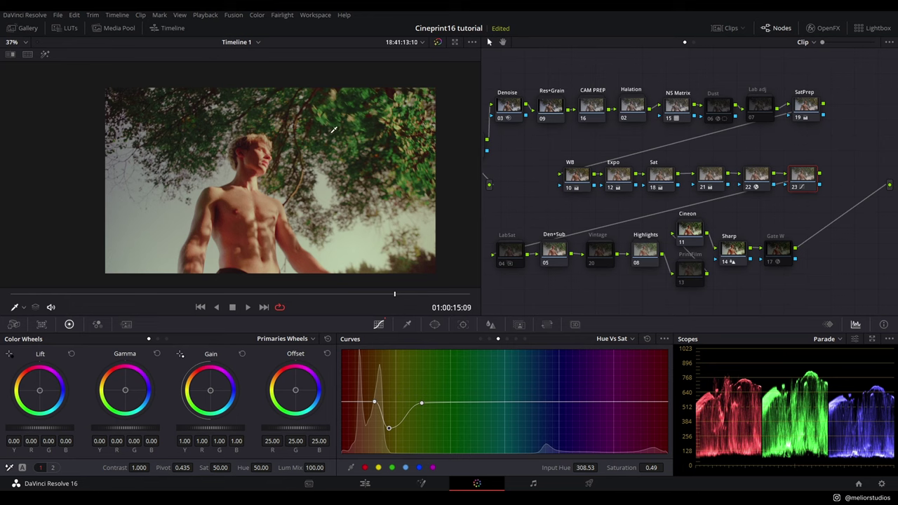
click(447, 403)
drag(423, 406, 425, 415)
- Compare node 23 on and off, then ease the leaf Hue vs Hue shift to -22.50
key(ctrl+d)
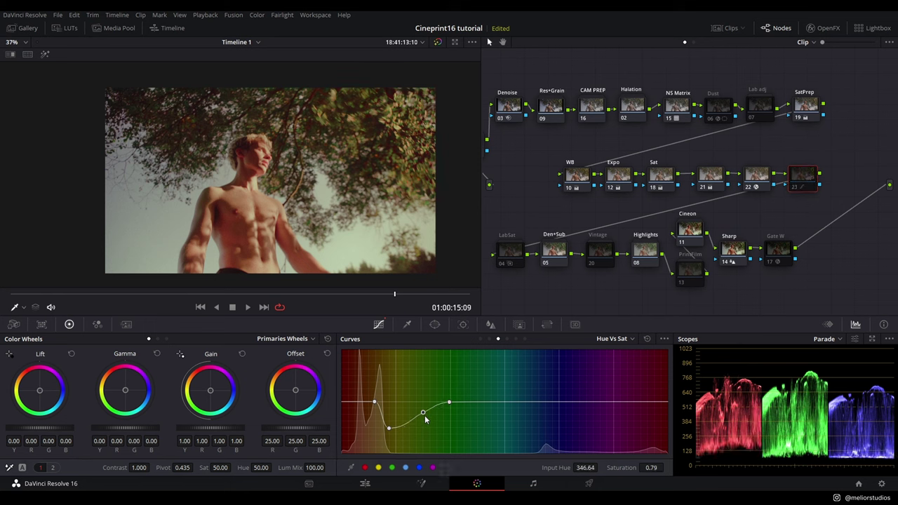
key(ctrl+d)
drag(296, 294, 252, 295)
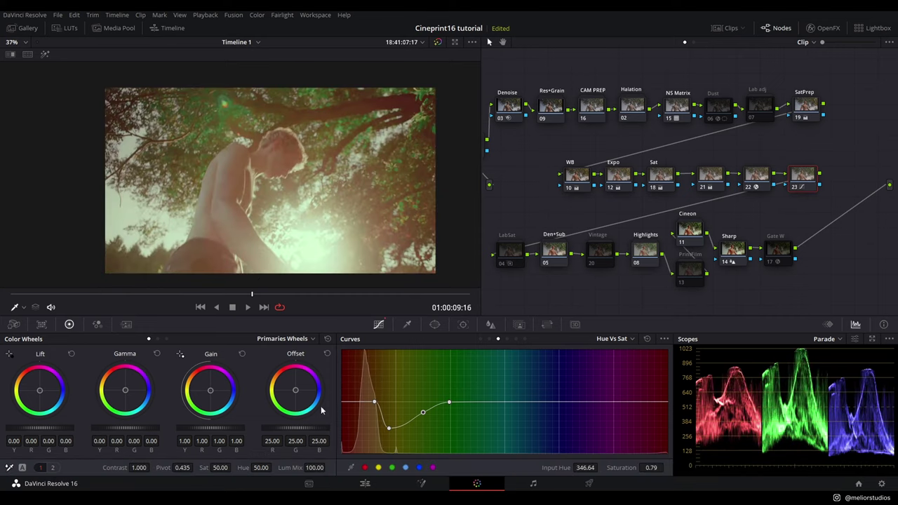
click(489, 339)
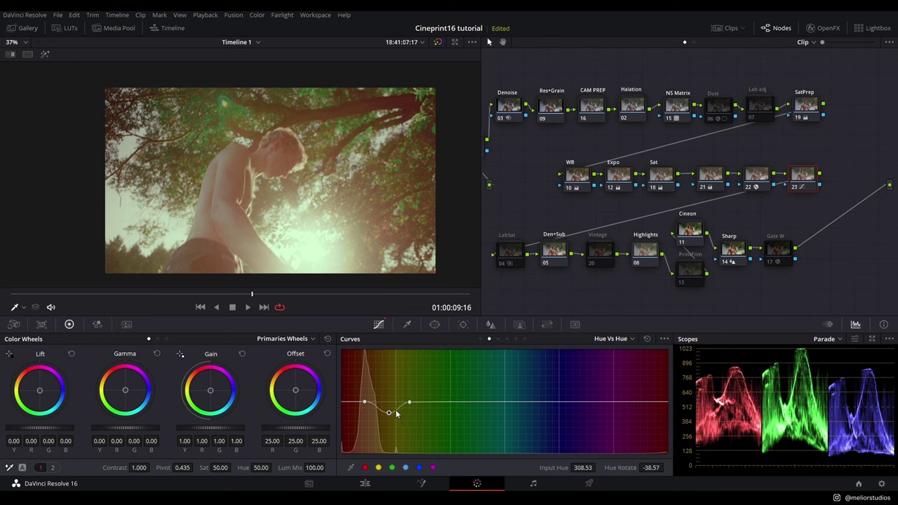
drag(387, 402, 387, 412)
drag(348, 293, 395, 297)
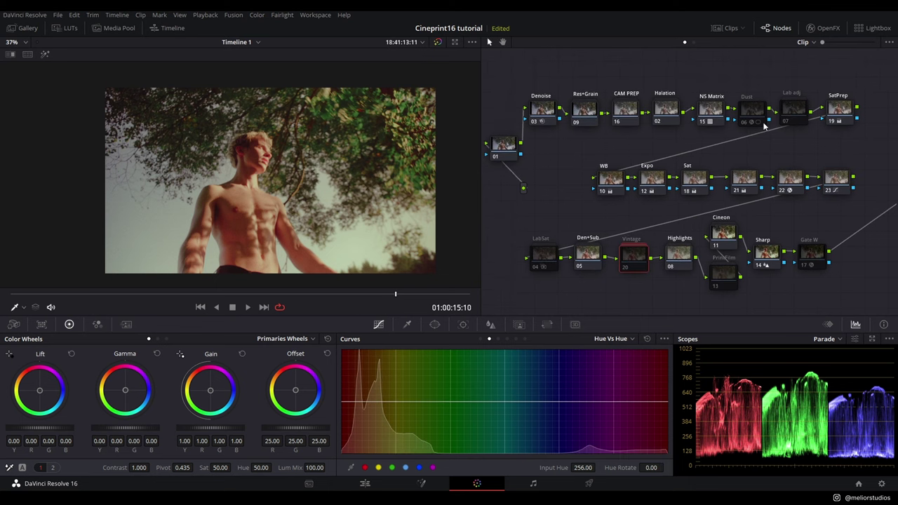
- Show the Res+Grain compound node and view the Blur node's Gaussian Blur settings (strength 0.150, Replicate borders)
right_click(588, 114)
click(607, 131)
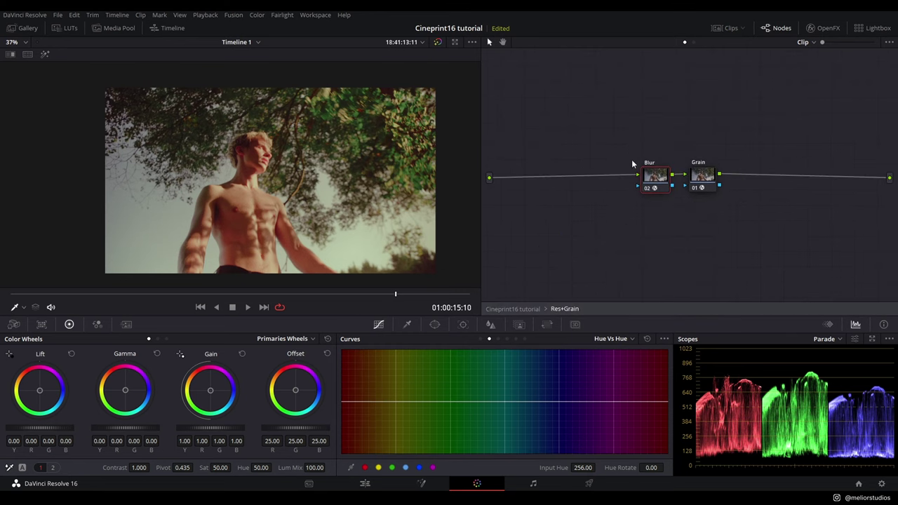
drag(658, 188, 630, 188)
click(821, 31)
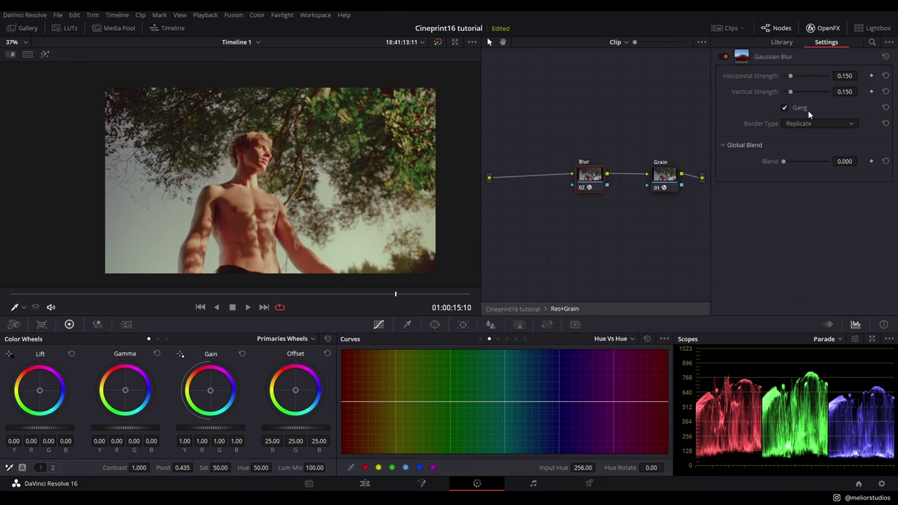
- Disable the Blur node to compare the image's sharpness without blur
scroll(271, 120, up, 4)
scroll(272, 119, up, 2)
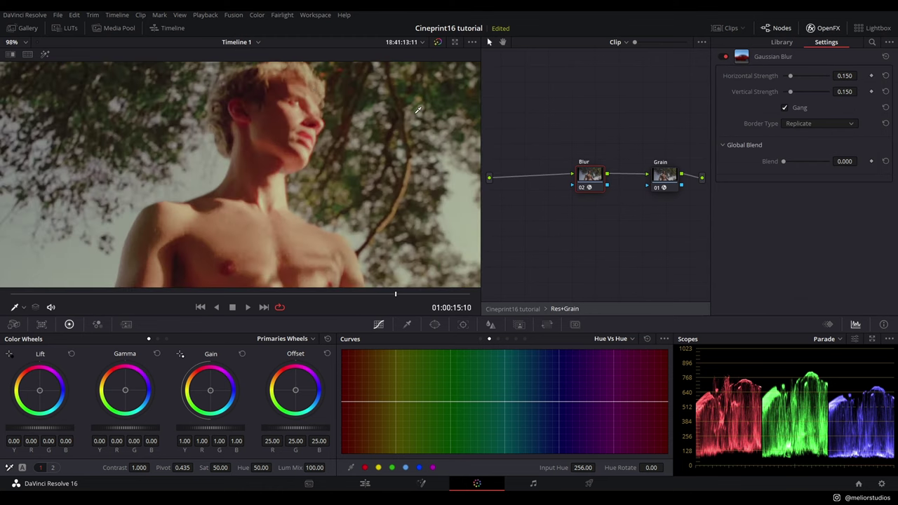
key(ctrl+d)
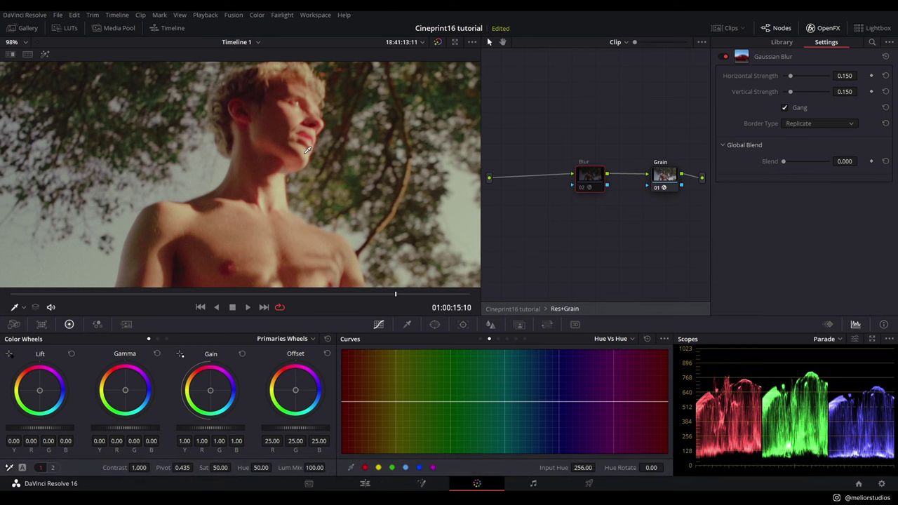
scroll(284, 130, down, 2)
scroll(288, 133, down, 4)
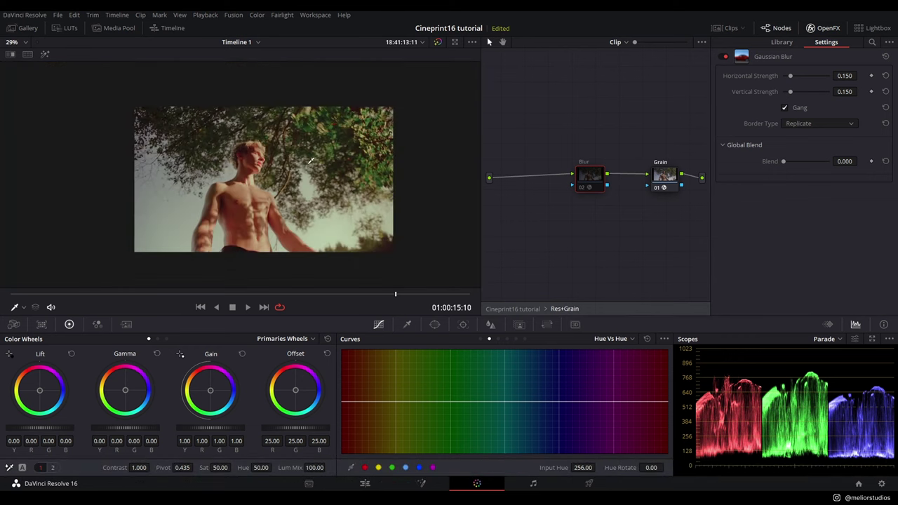
scroll(284, 147, up, 1)
key(ctrl)
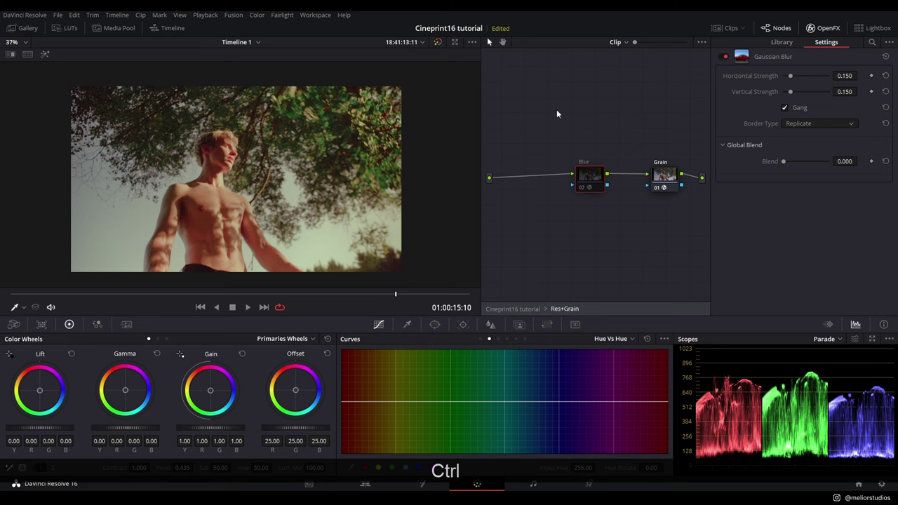
- Re-enable the Blur node and apply the 16mm Archival film grain preset to the Grain node
click(580, 187)
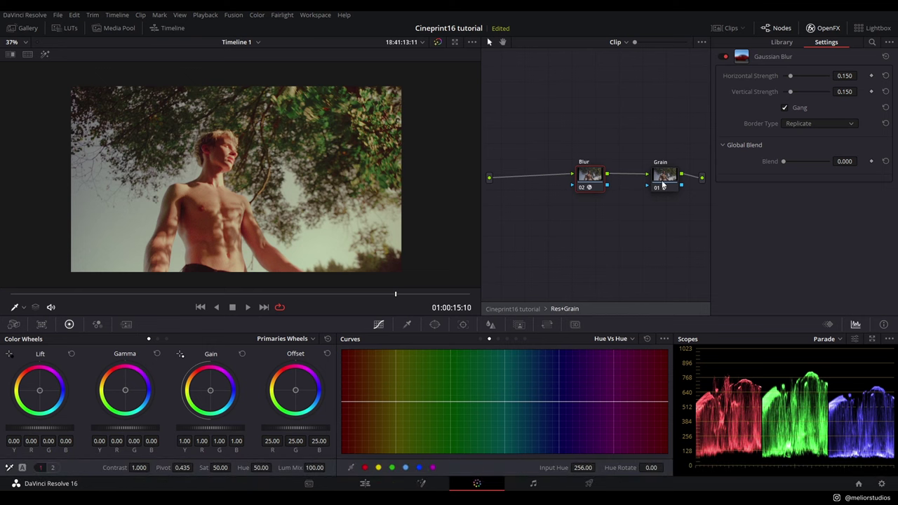
drag(662, 184, 652, 186)
click(833, 76)
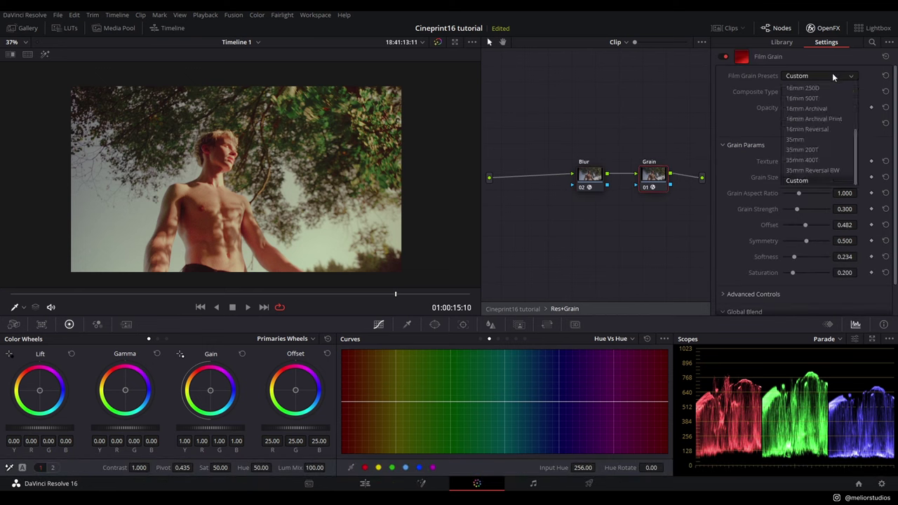
click(813, 108)
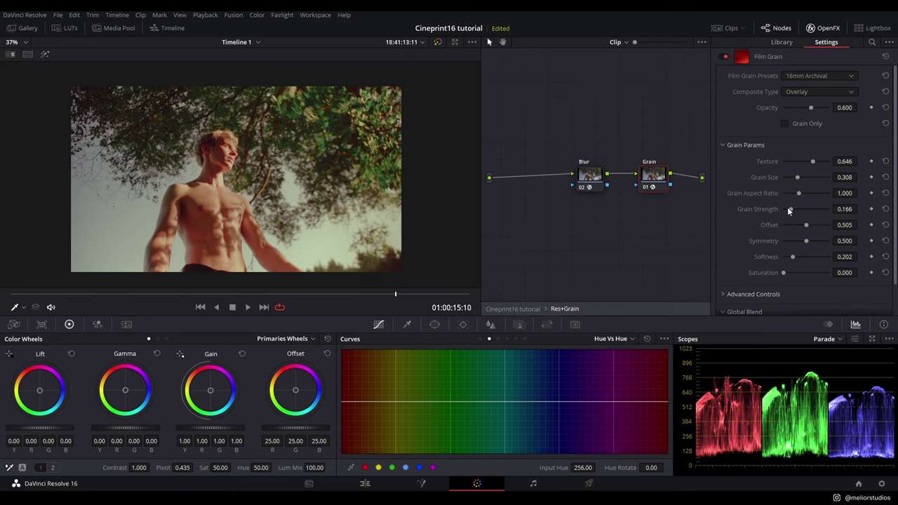
- Raise Grain Strength to 0.368 and Grain Size to 0.428
scroll(300, 172, up, 5)
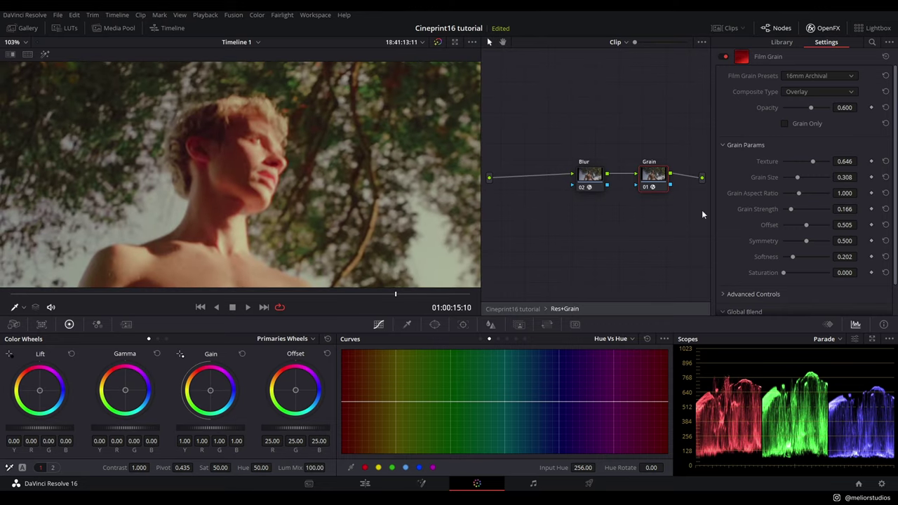
drag(791, 209, 800, 207)
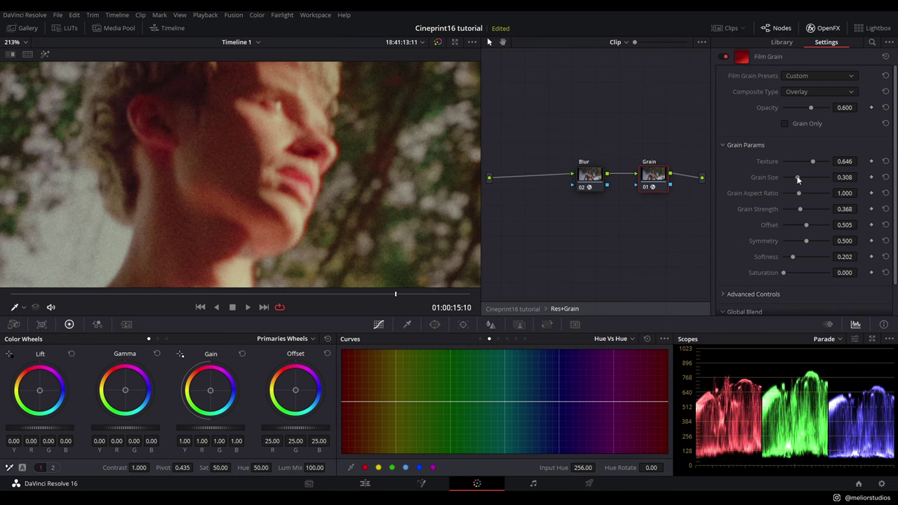
drag(797, 178, 803, 177)
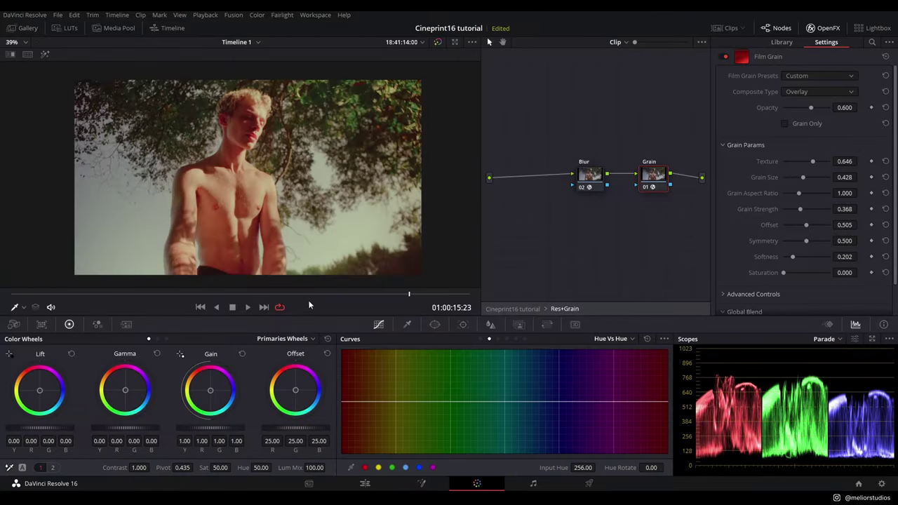
drag(306, 300, 323, 295)
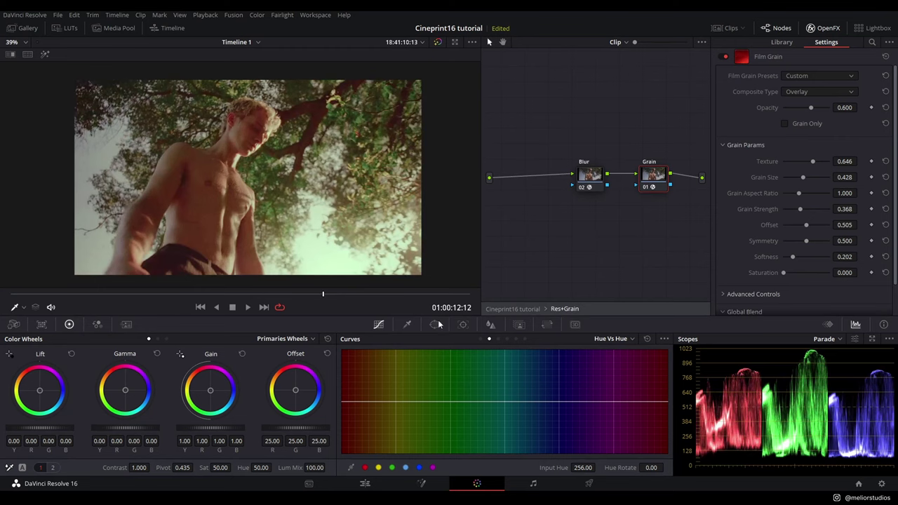
- Return to the Cineprint16 tutorial node tree and reset one node 23 Hue vs Hue point to 0.00 rotation
click(521, 308)
scroll(532, 204, right, 5)
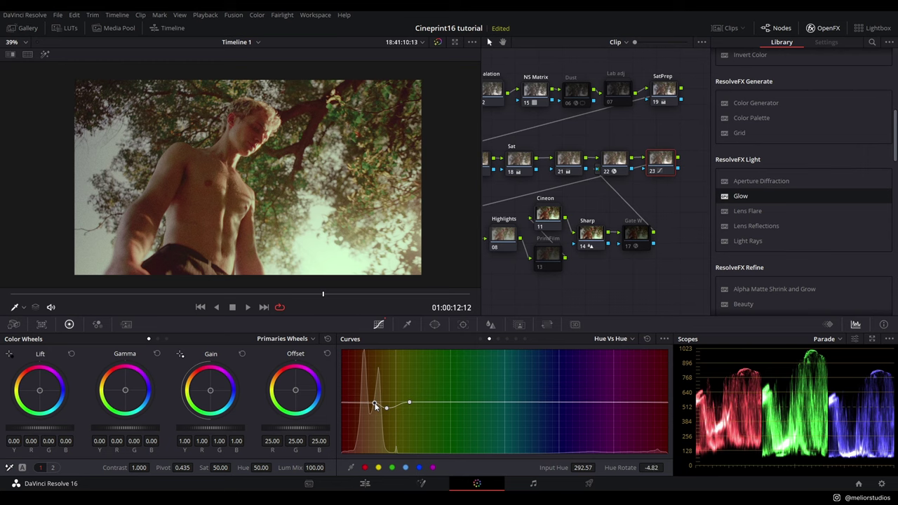
drag(377, 405, 382, 406)
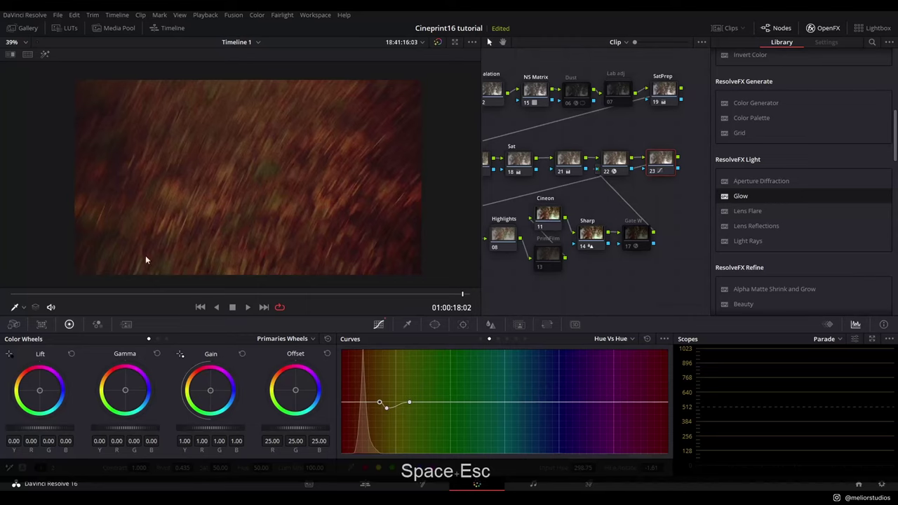
- Jump the viewer to the man's shot at 01:00:15:15
click(400, 300)
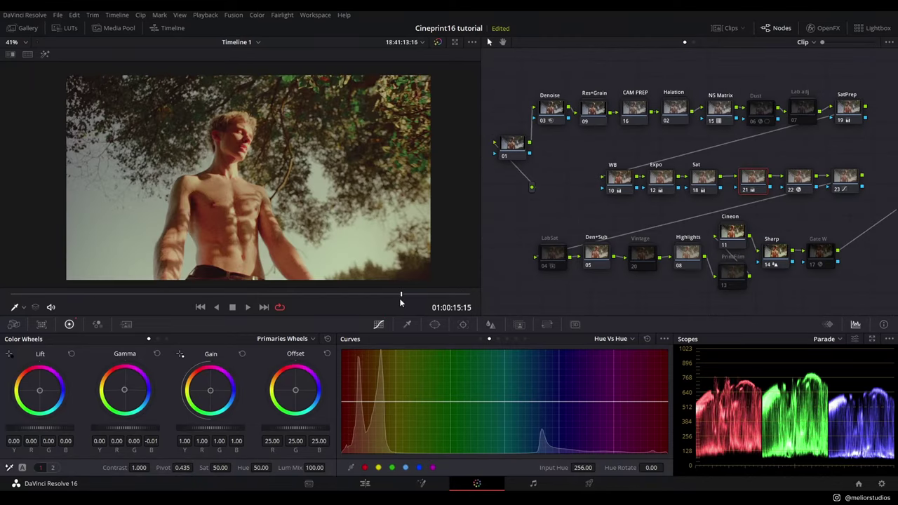